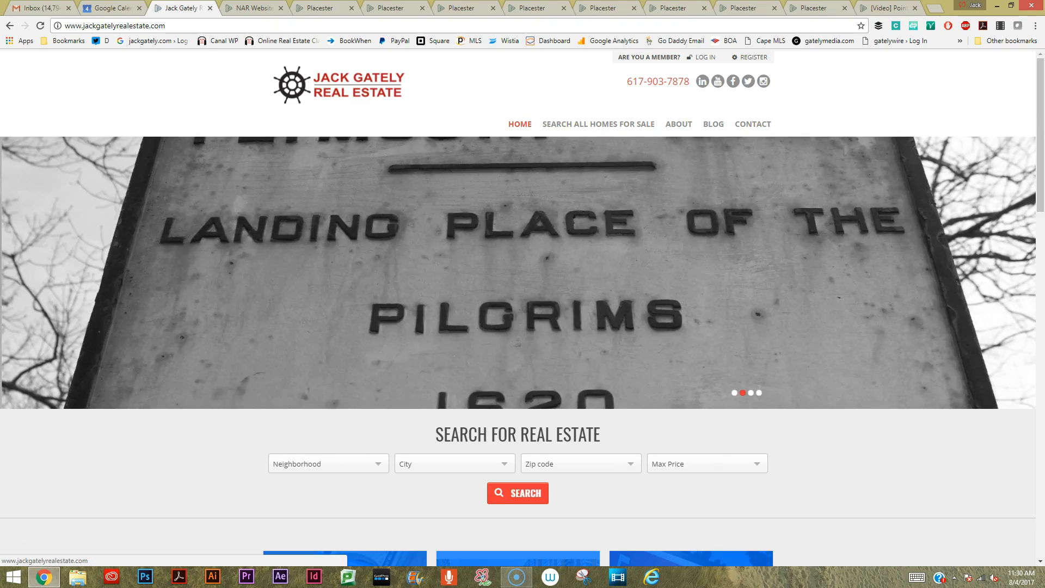
# Examine the live real estate homepage from its banner through the property listings, disclaimer, contact form and mortgage calculator, returning to the banner.
pyautogui.scroll(-3, 518, 305)
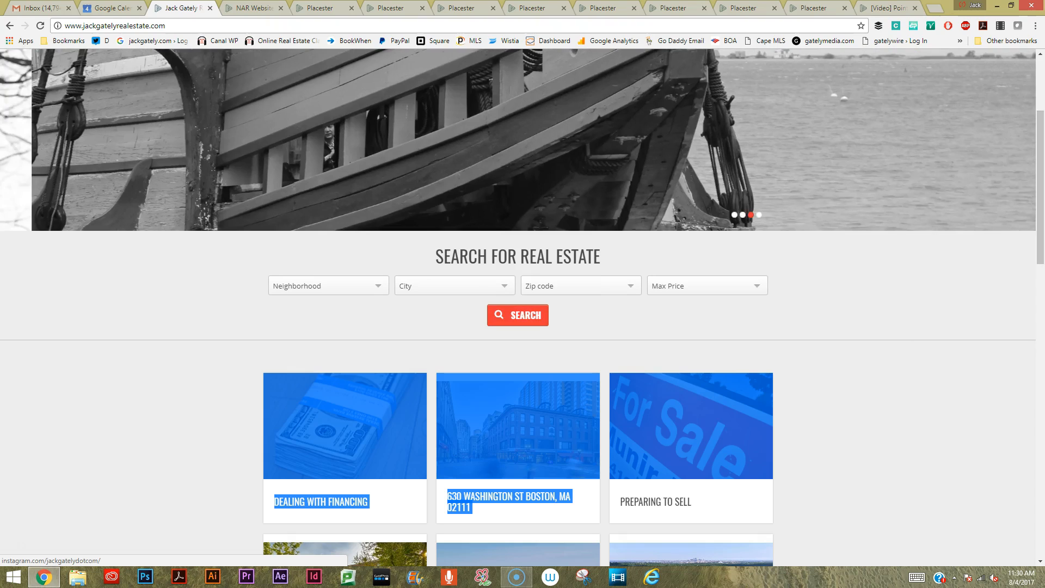
pyautogui.click(893, 425)
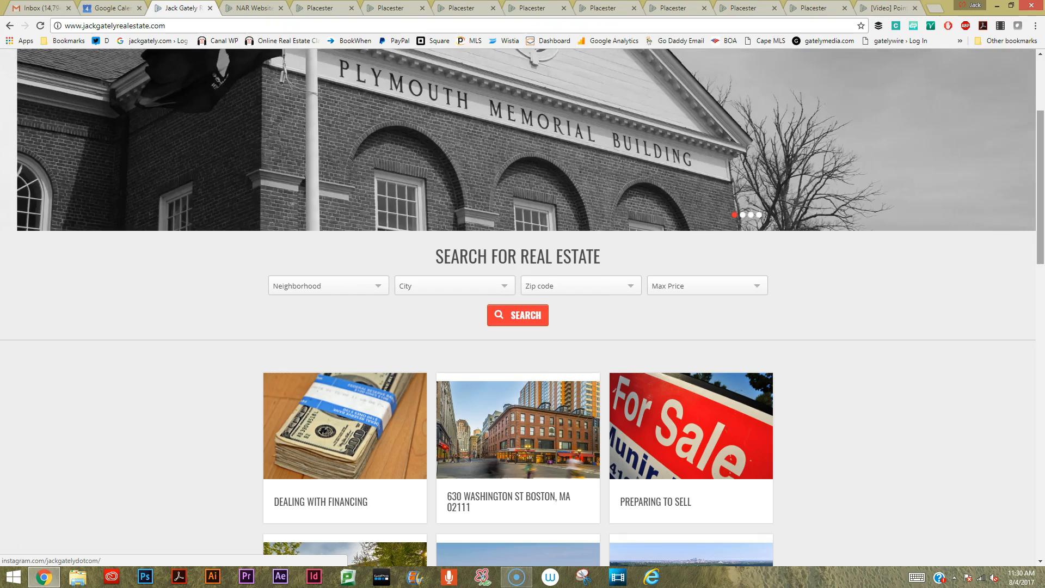
pyautogui.scroll(-3, 522, 305)
pyautogui.scroll(-3, 522, 304)
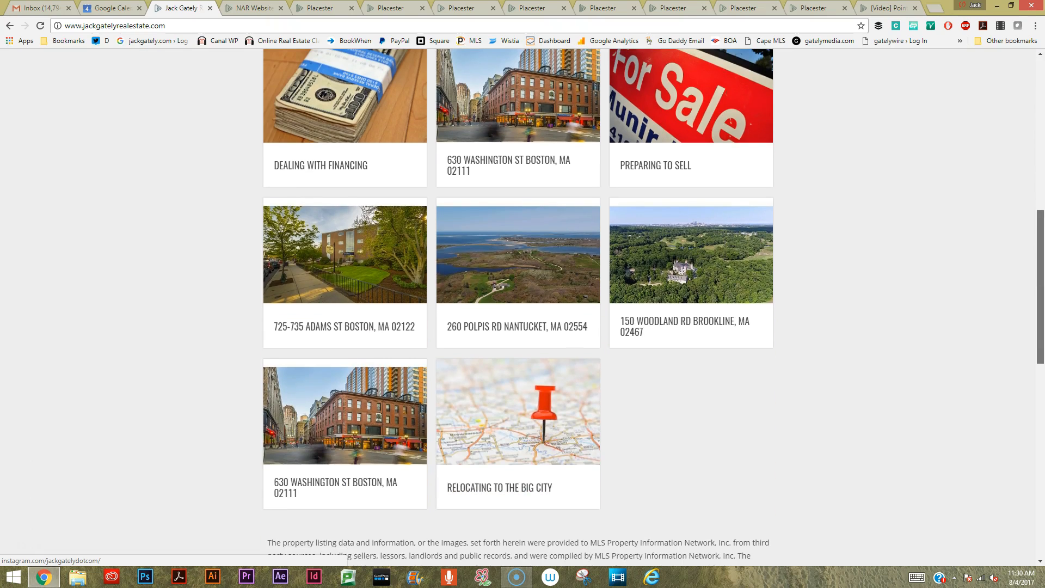
pyautogui.scroll(-2, 523, 305)
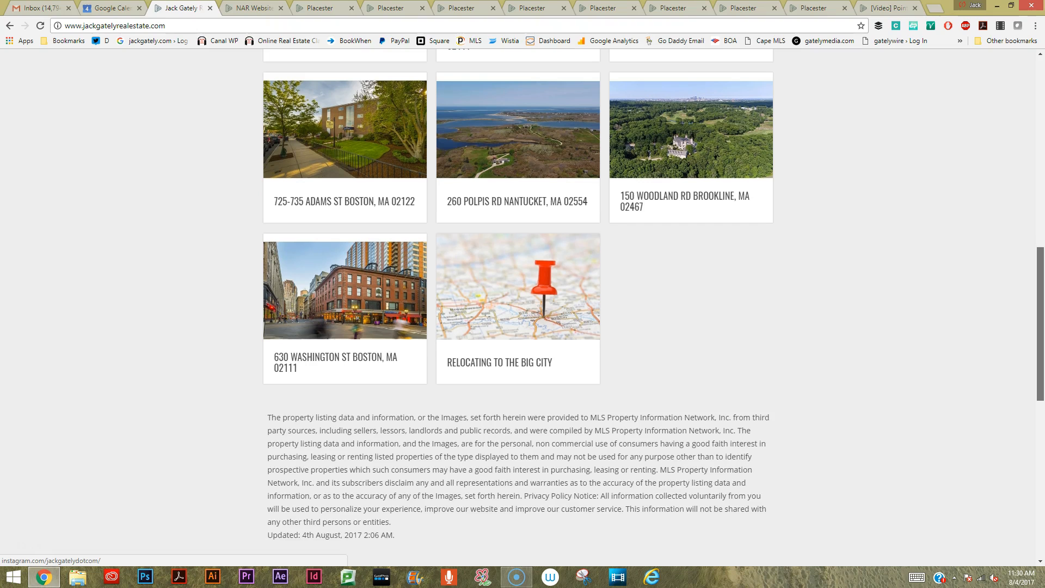
pyautogui.scroll(-5, 524, 304)
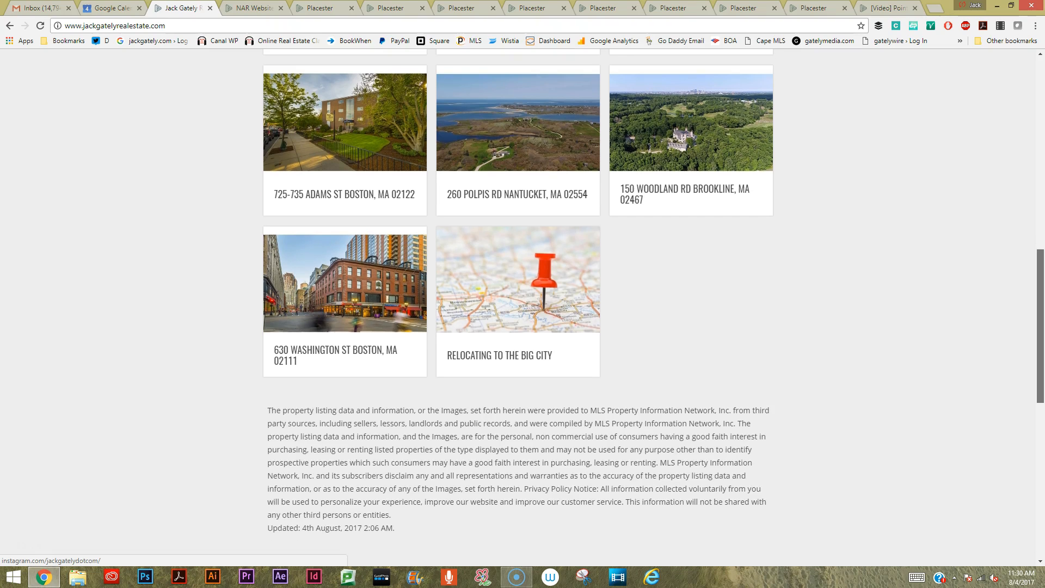
pyautogui.scroll(-3, 524, 305)
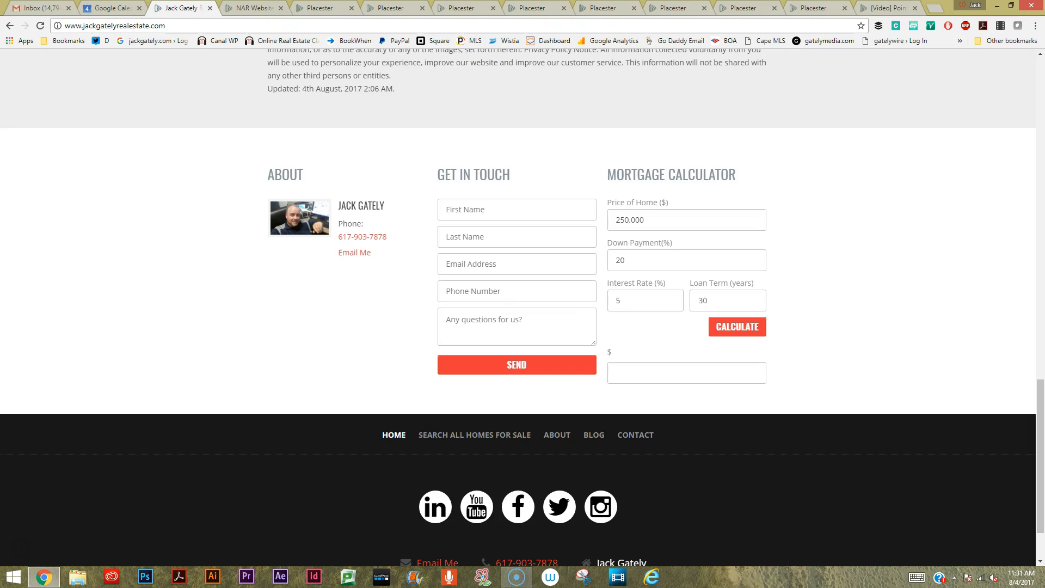
pyautogui.moveTo(1041, 457); pyautogui.dragTo(1041, 135)
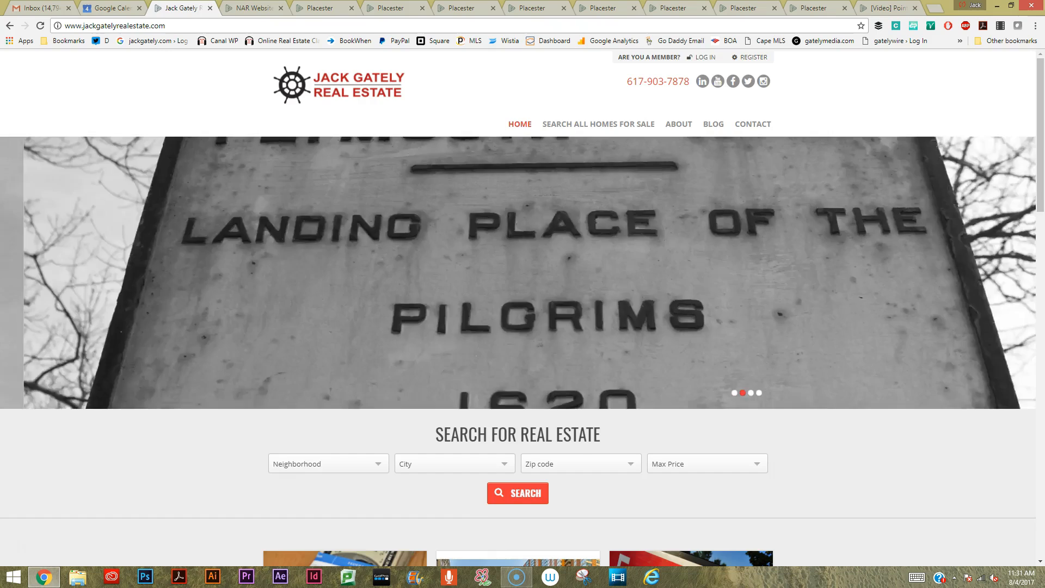
# Review the free NAR member website offer, the account creation form and the basic site setup completion page.
pyautogui.click(255, 8)
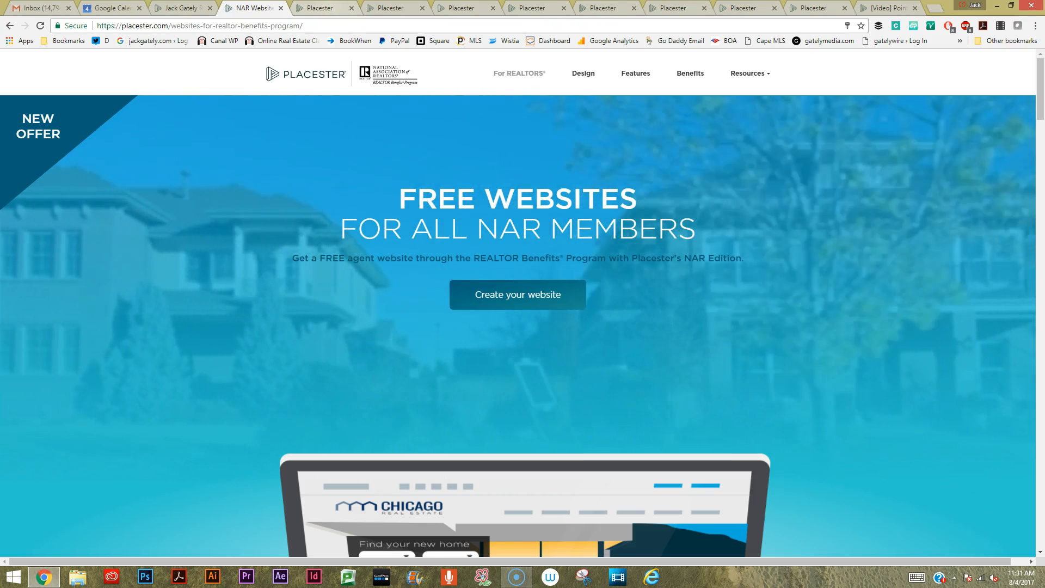
pyautogui.hotkey('ctrl', 'Tab')
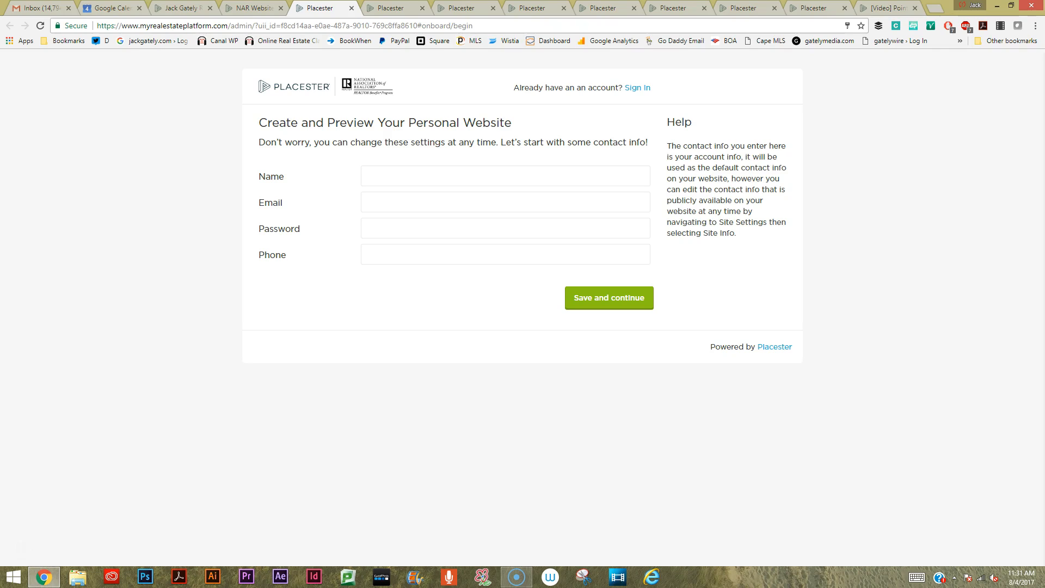
pyautogui.click(390, 8)
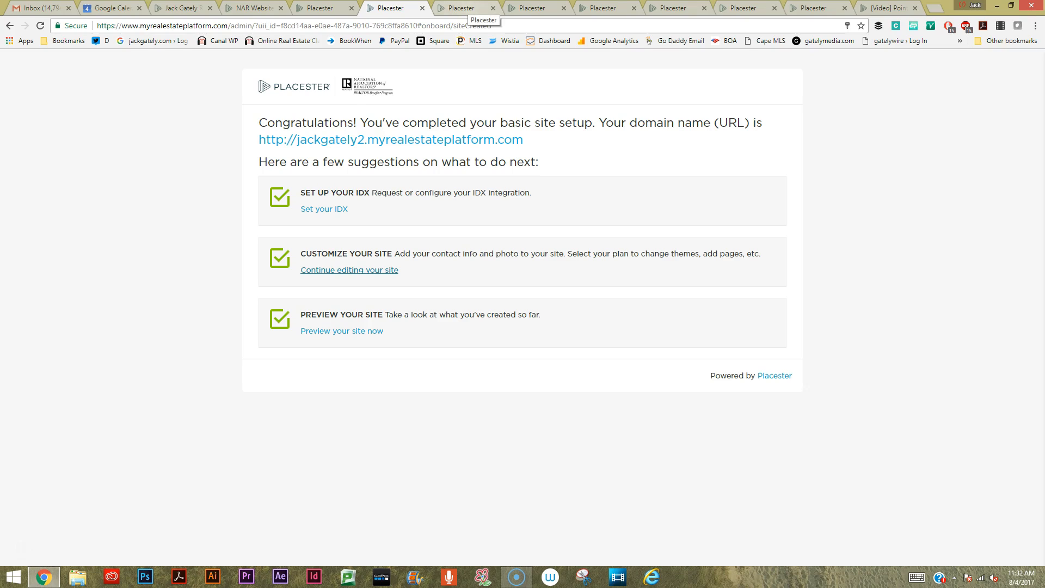
# Examine the options on the Site Settings page under Listings, Site Design and More.
pyautogui.click(469, 8)
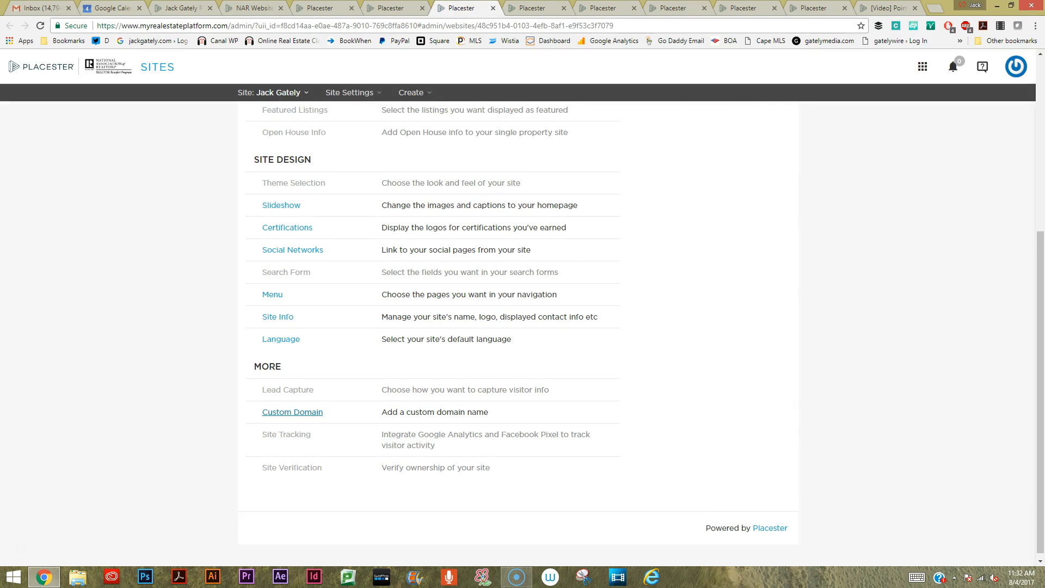
pyautogui.scroll(5, 293, 407)
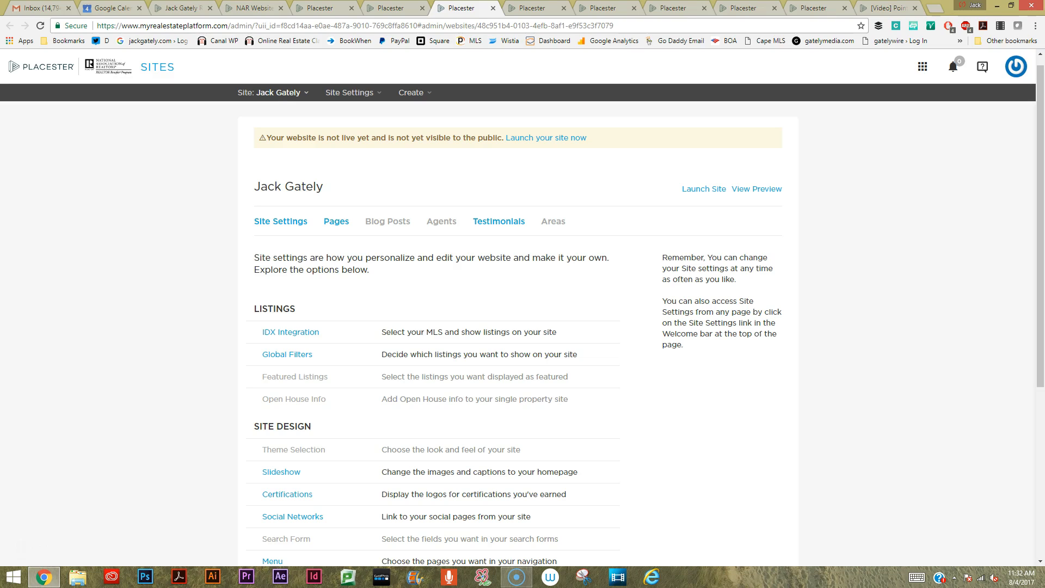
pyautogui.scroll(-2, 522, 327)
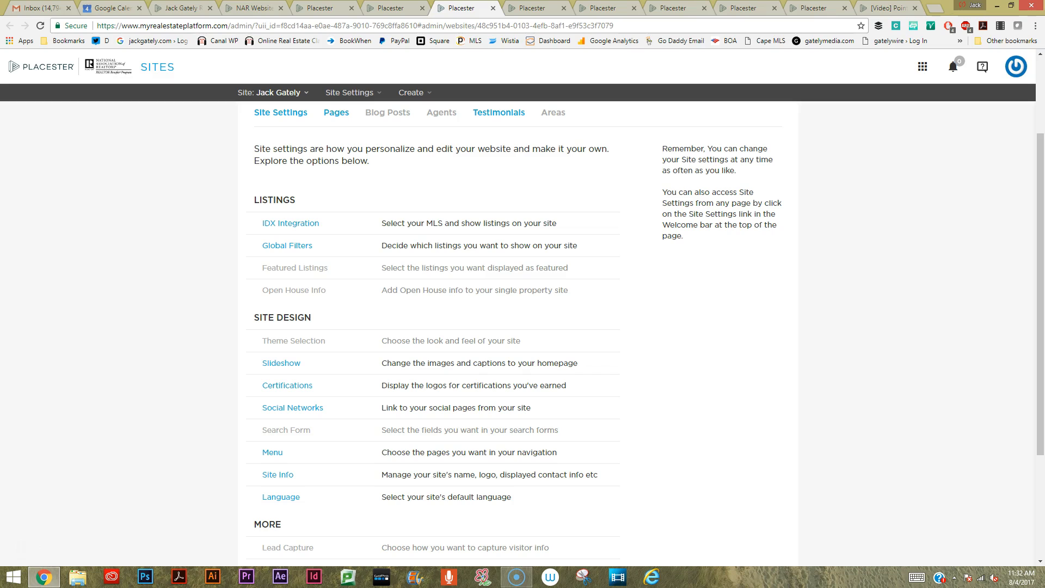
pyautogui.scroll(-2, 293, 462)
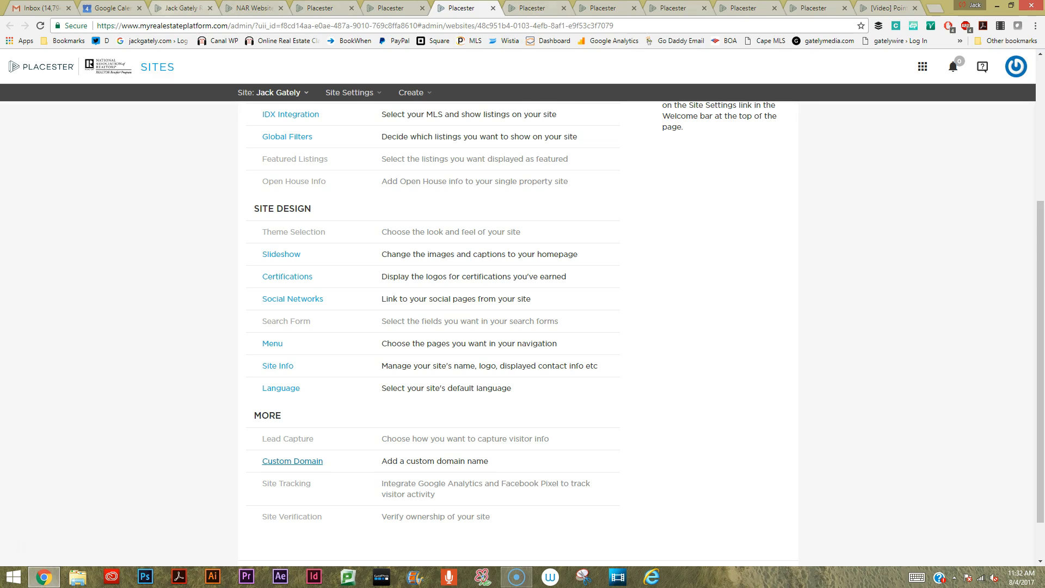
# Return to the live real estate site and cycle backward through its homepage banner images.
pyautogui.click(174, 8)
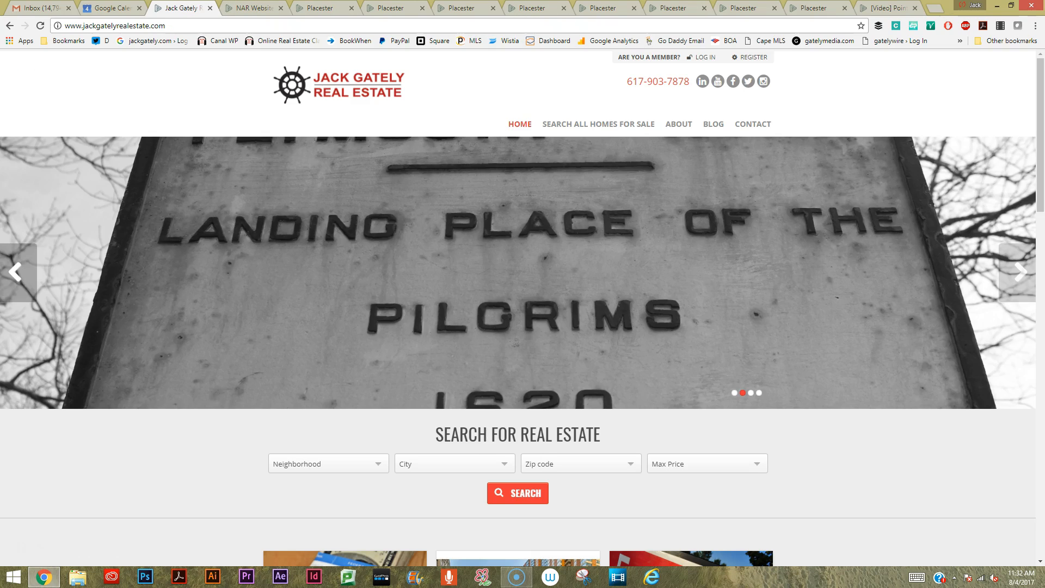
pyautogui.click(15, 272)
pyautogui.click(16, 273)
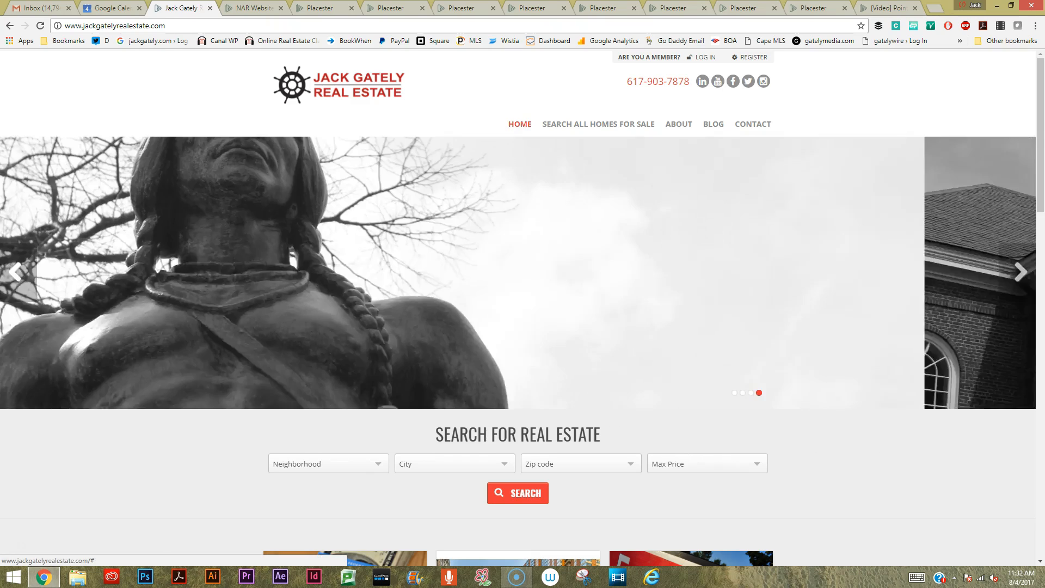
pyautogui.click(16, 273)
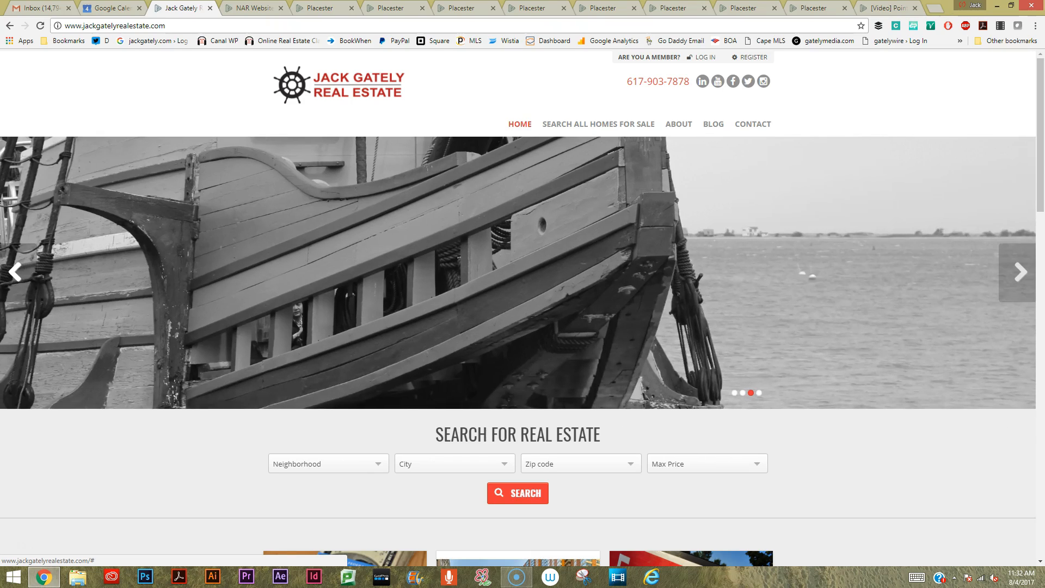
pyautogui.click(15, 272)
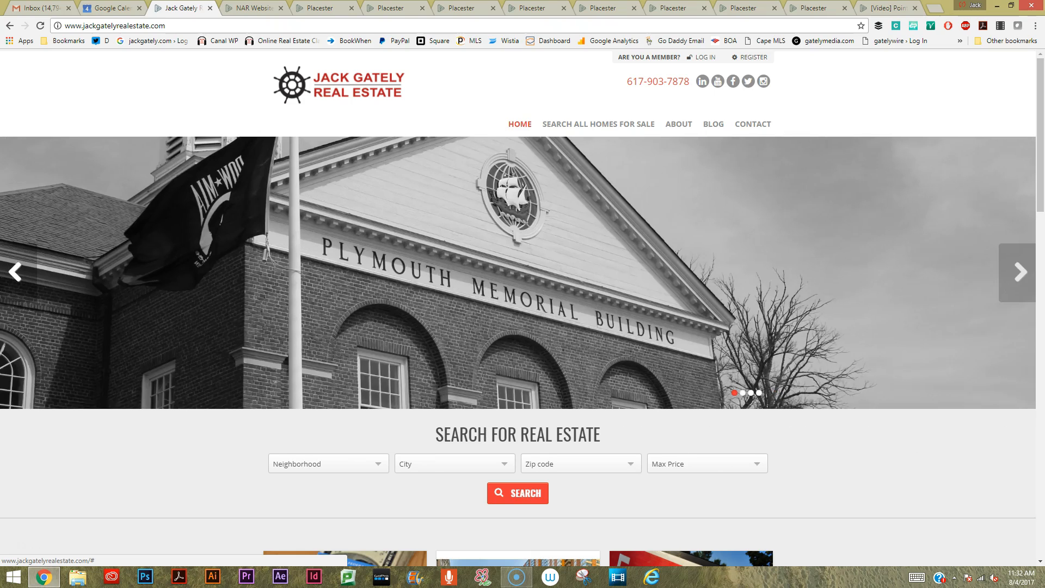
pyautogui.click(16, 272)
pyautogui.click(15, 272)
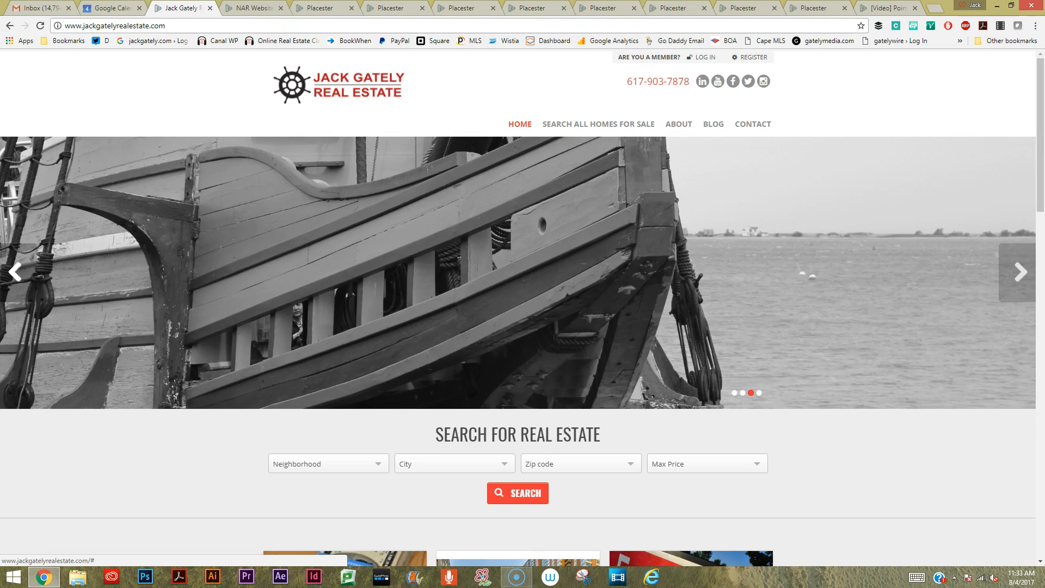
pyautogui.click(16, 272)
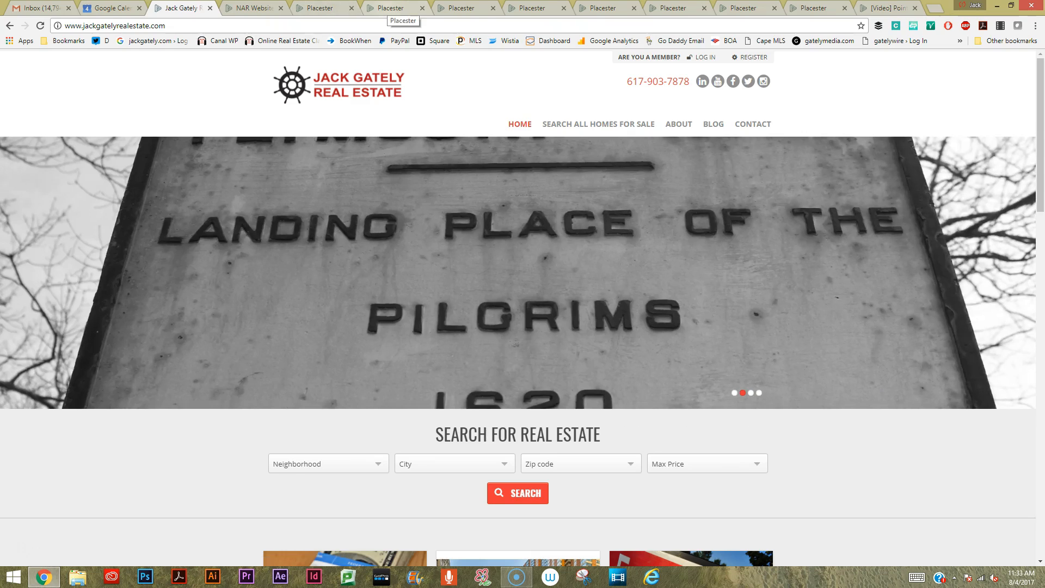
# Bring up the Homepage Slideshow settings and preview every slide of the Default slideshow, ending on the first one.
pyautogui.click(402, 9)
pyautogui.click(464, 7)
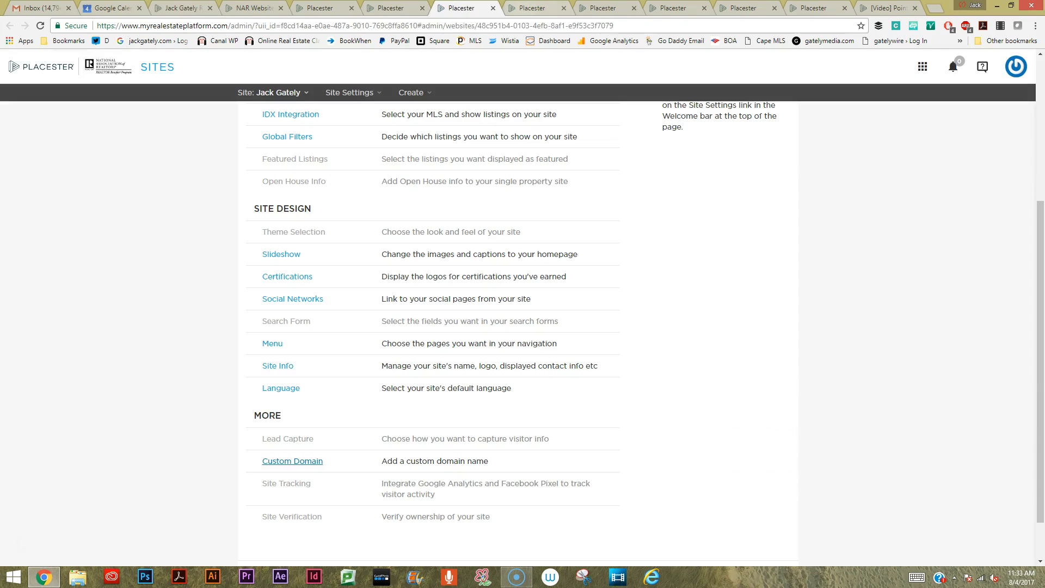
pyautogui.click(532, 7)
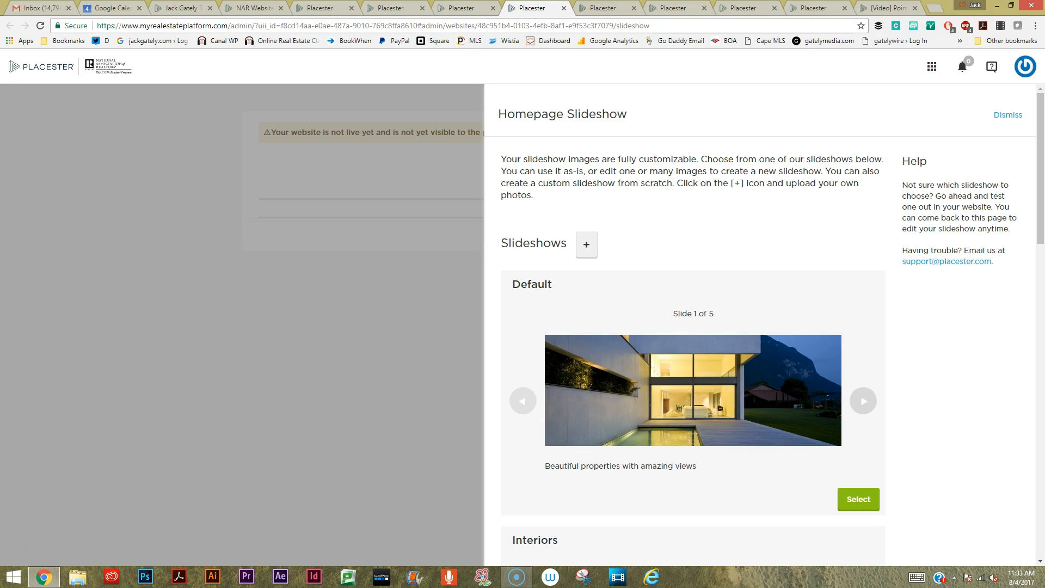
pyautogui.click(863, 400)
pyautogui.click(863, 402)
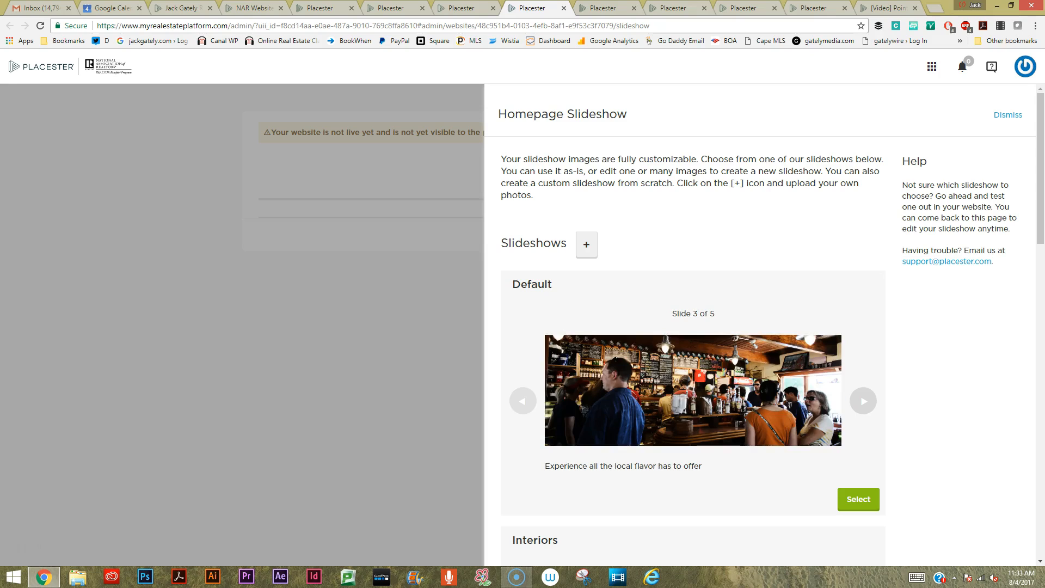
pyautogui.click(864, 401)
pyautogui.click(864, 401)
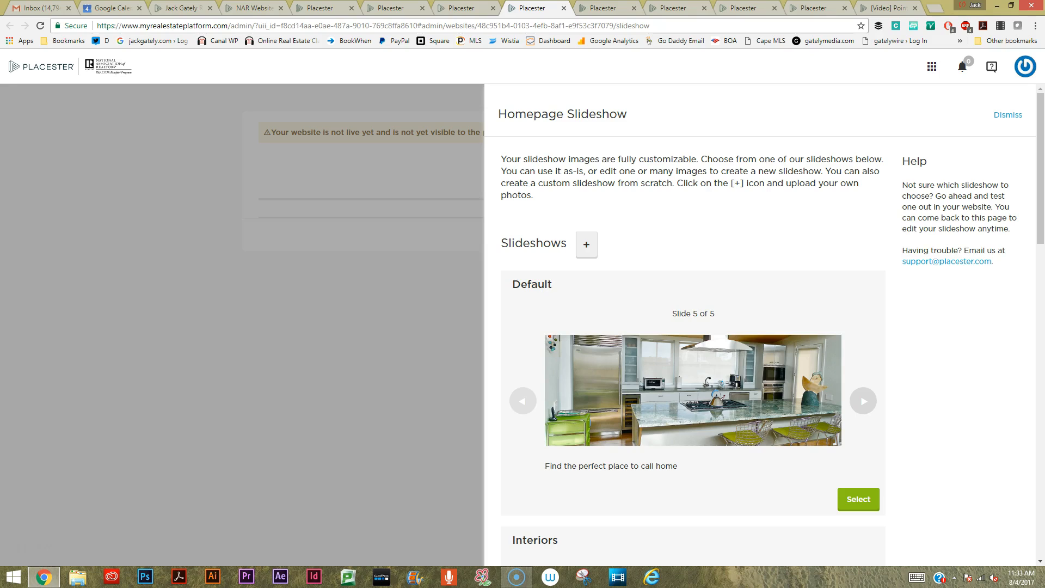
pyautogui.click(863, 401)
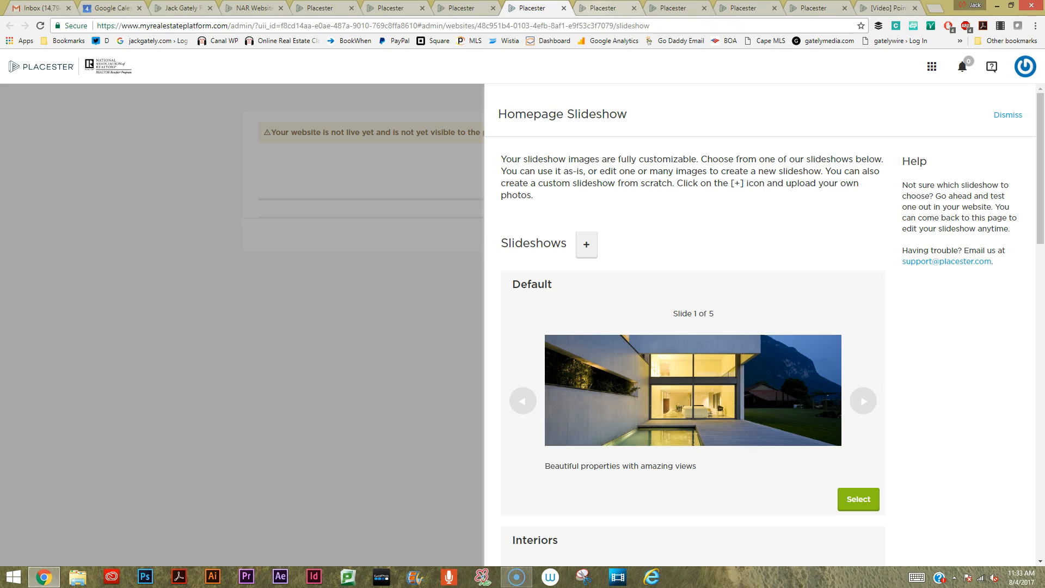
# Review the Site Info form's brand, contact, office and SEO fields, comparing them with the About and contact section of the live homepage.
pyautogui.hotkey('ctrl', 'Tab')
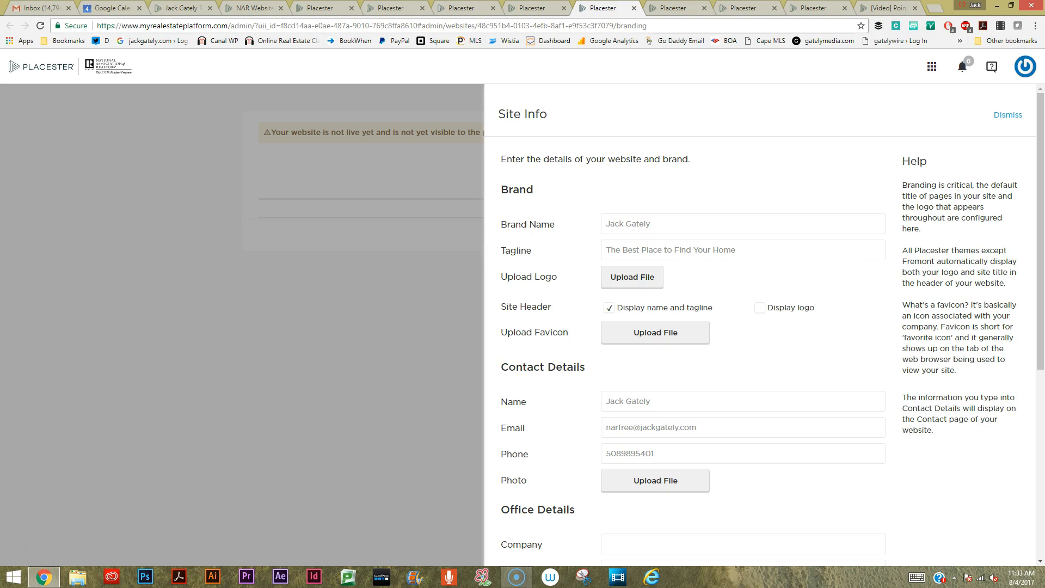
pyautogui.scroll(-2, 762, 327)
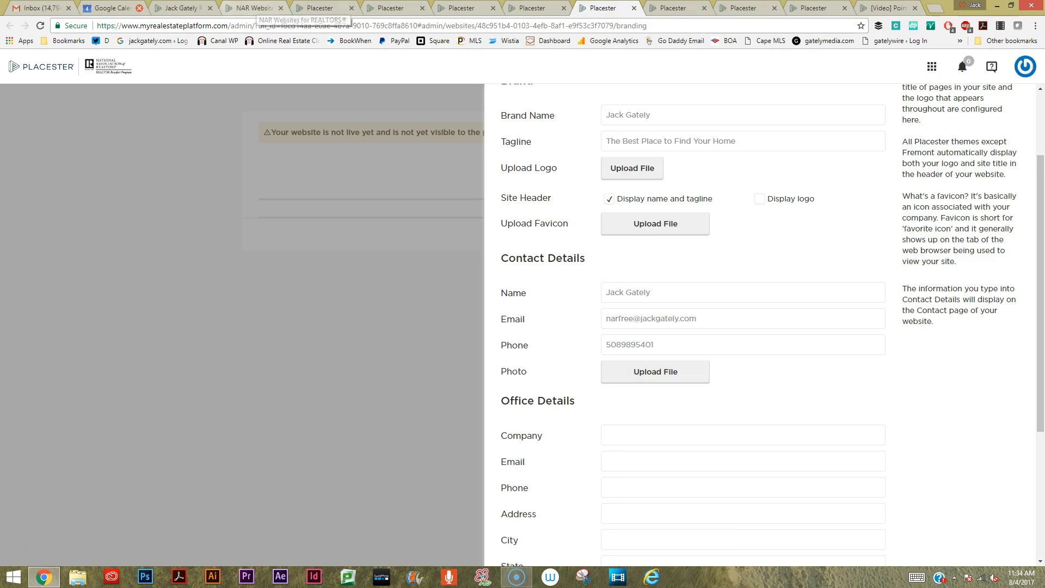
pyautogui.click(178, 7)
pyautogui.scroll(-20, 523, 308)
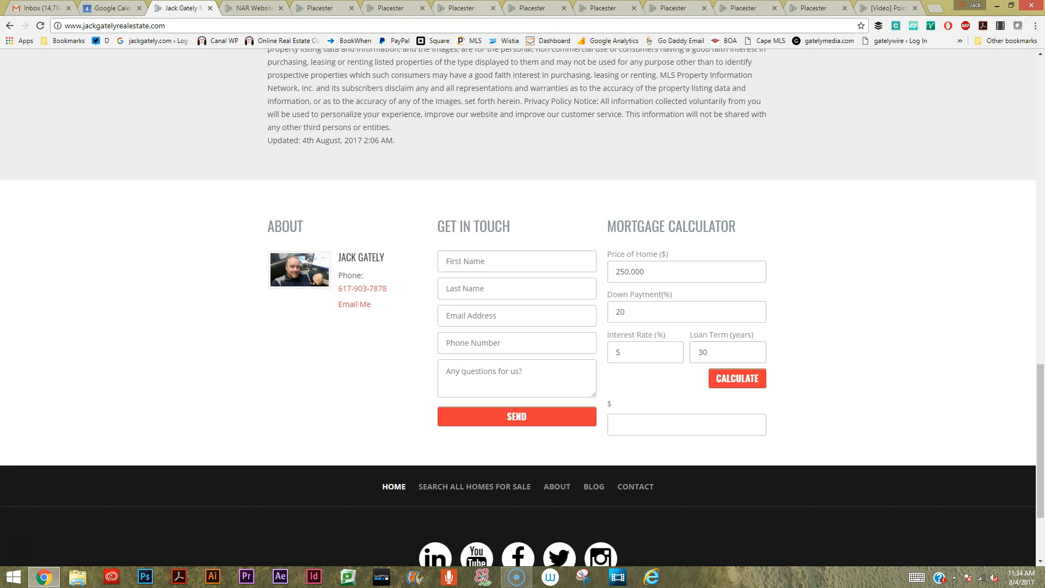
pyautogui.click(603, 8)
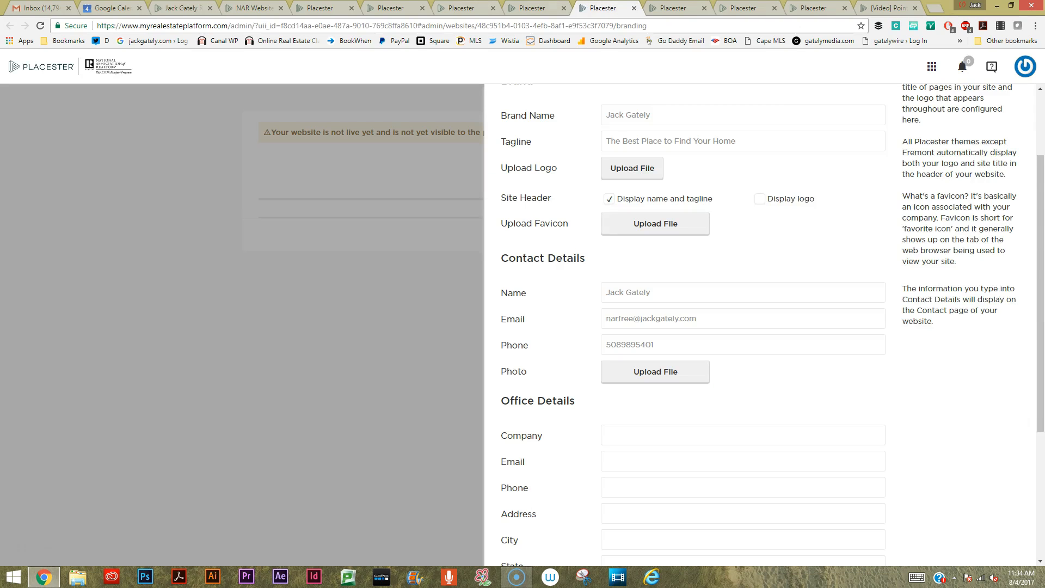
pyautogui.scroll(-3, 762, 326)
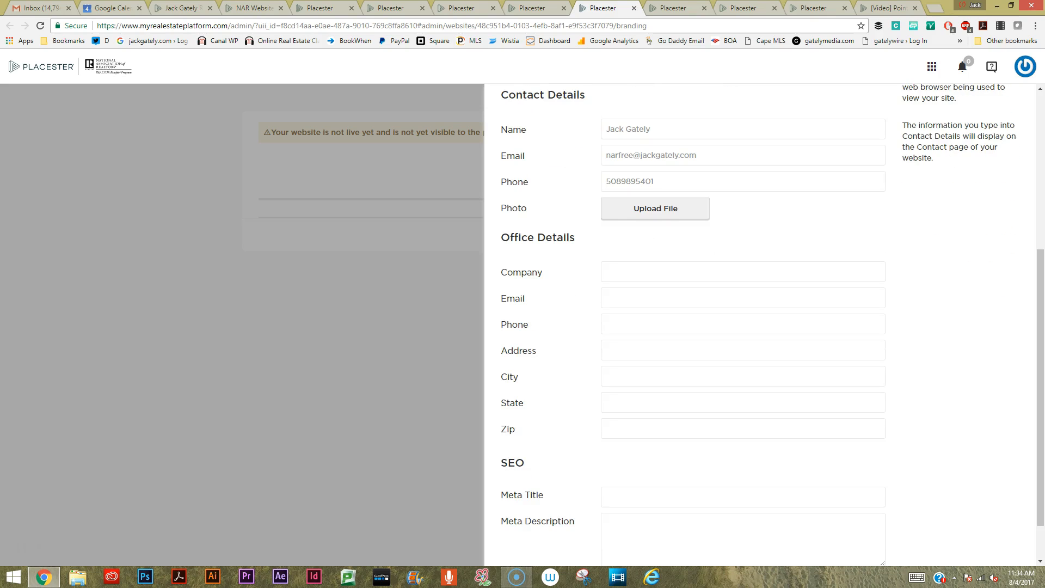
pyautogui.scroll(-1, 762, 326)
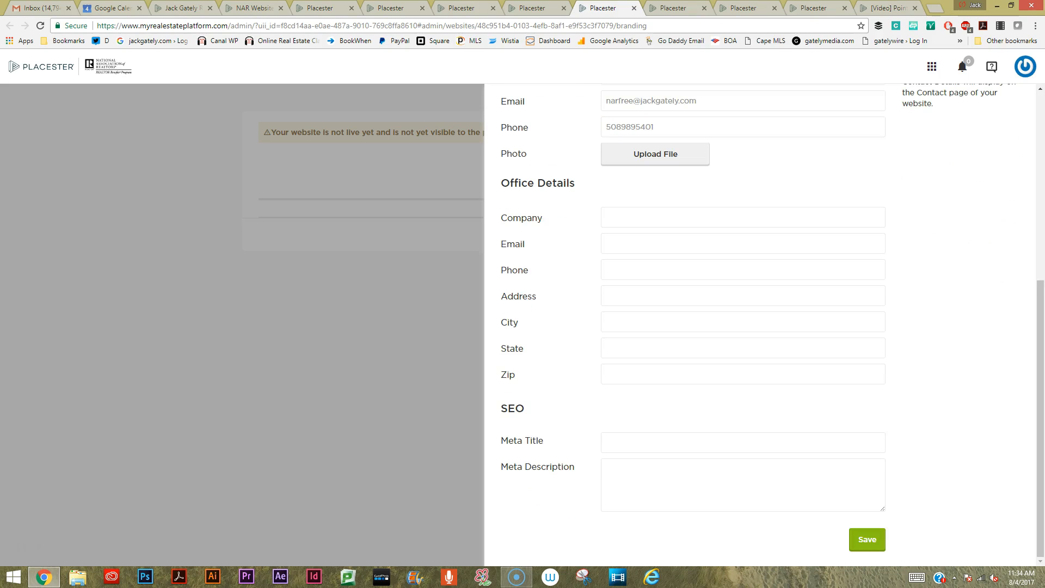
pyautogui.scroll(4, 762, 327)
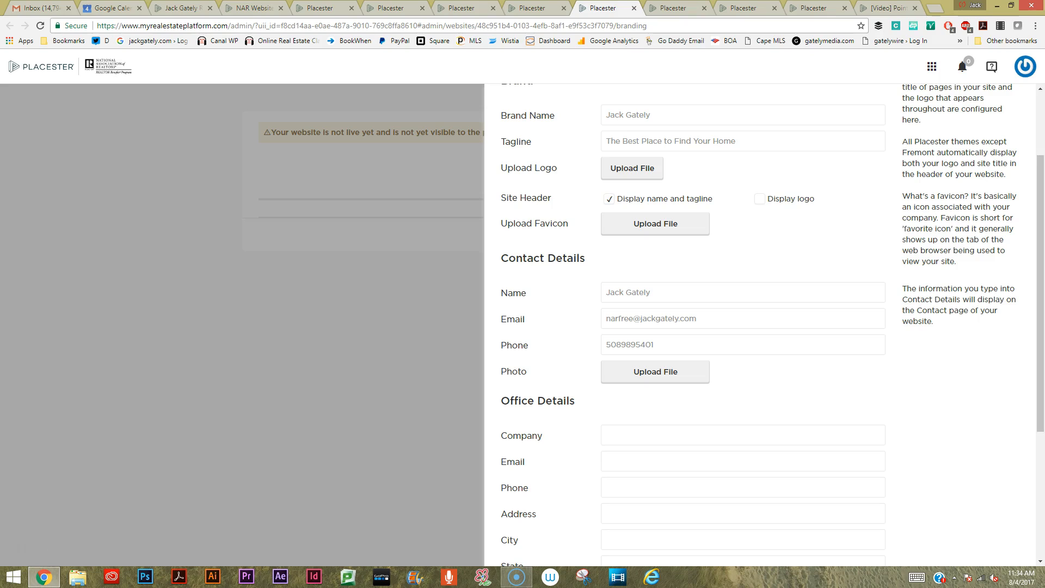
# View the Social Networks settings and the MLS integration request, and open the subscription checkout from that request.
pyautogui.hotkey('ctrl', 'Tab')
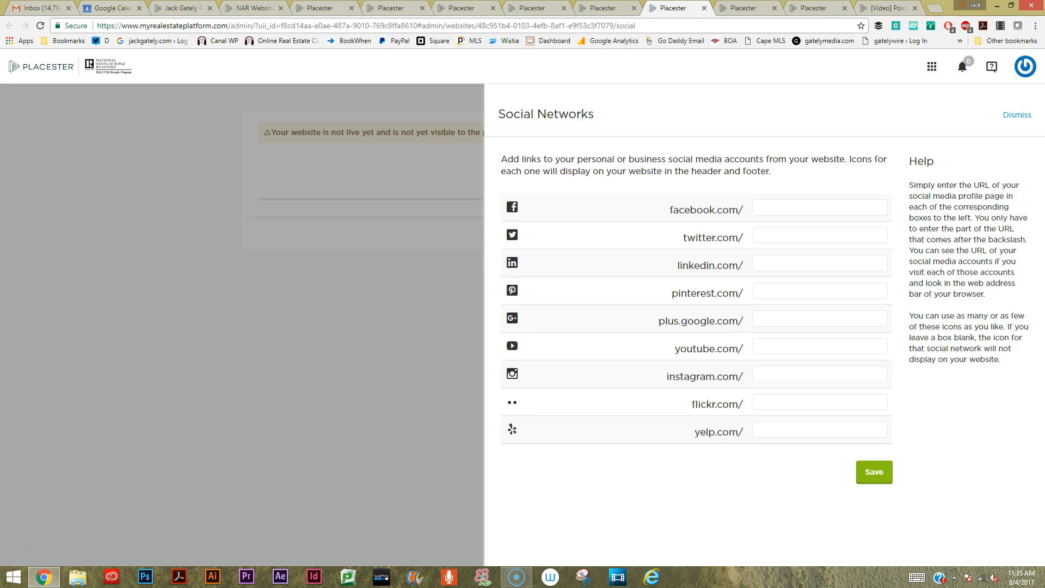
pyautogui.hotkey('ctrl', 'Tab')
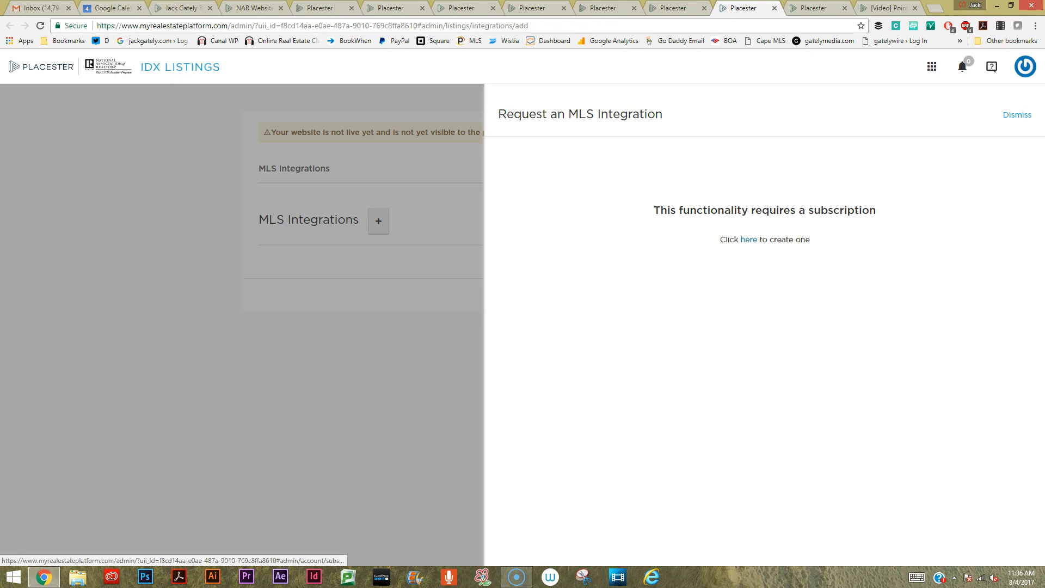
pyautogui.click(749, 239)
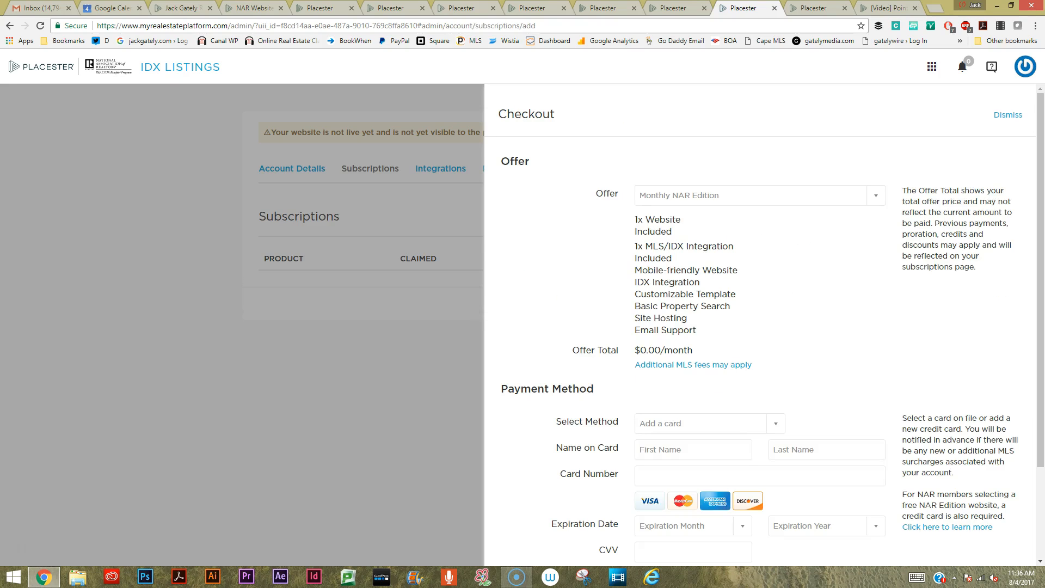
# Choose the Monthly NAR Edition offer in the subscription checkout and look over the payment method fields.
pyautogui.click(761, 195)
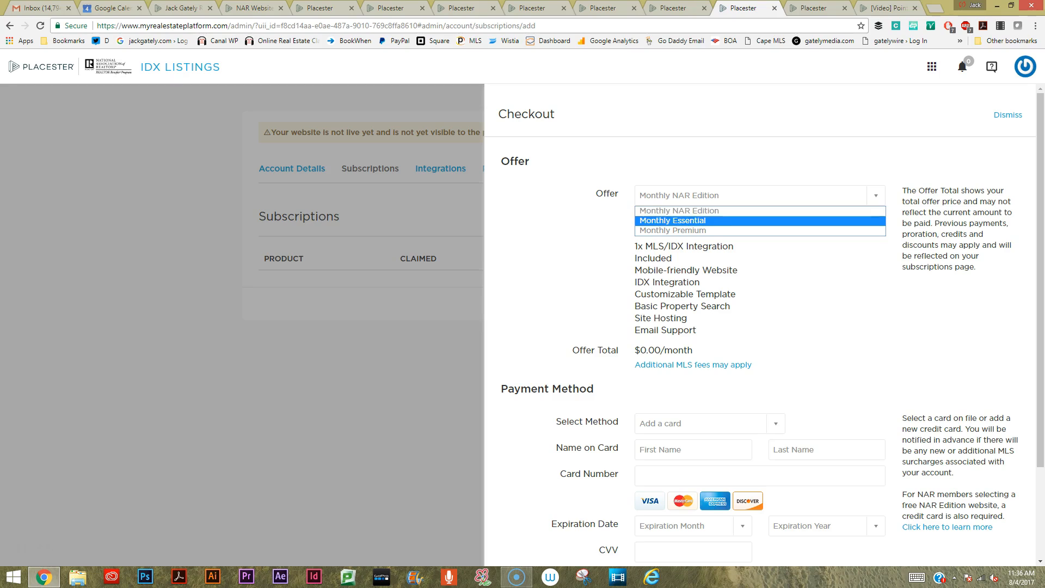
pyautogui.click(680, 211)
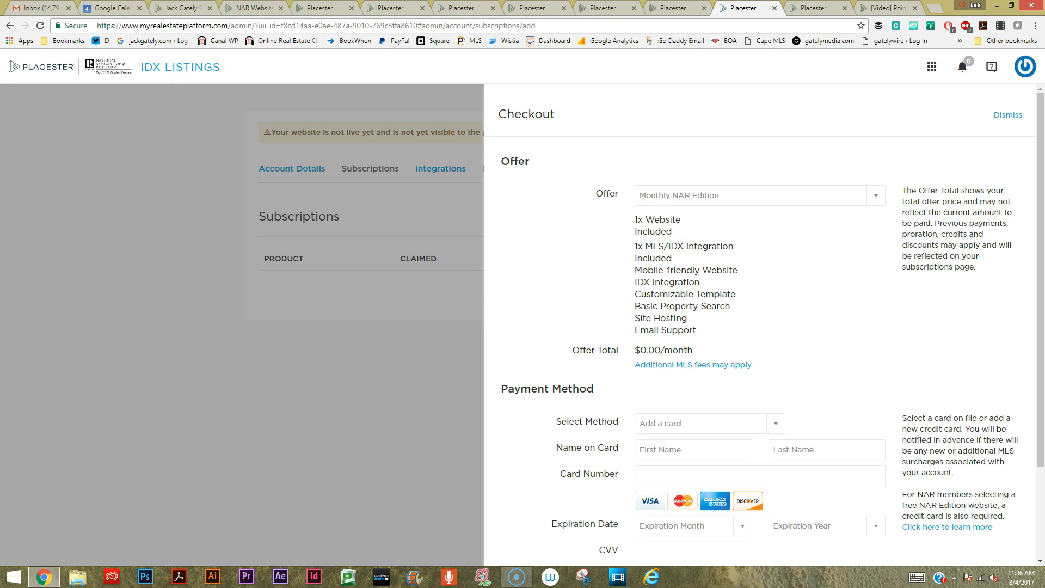
pyautogui.scroll(-3, 762, 327)
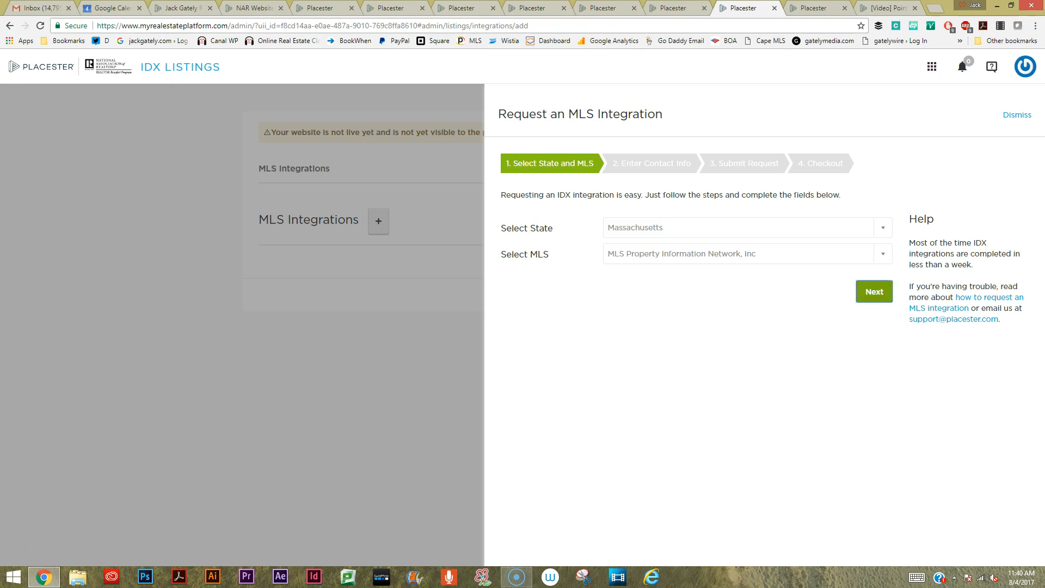
# Advance the MLS integration request for Massachusetts and MLS Property Information Network, Inc through contact info and complete its checkout.
pyautogui.click(875, 291)
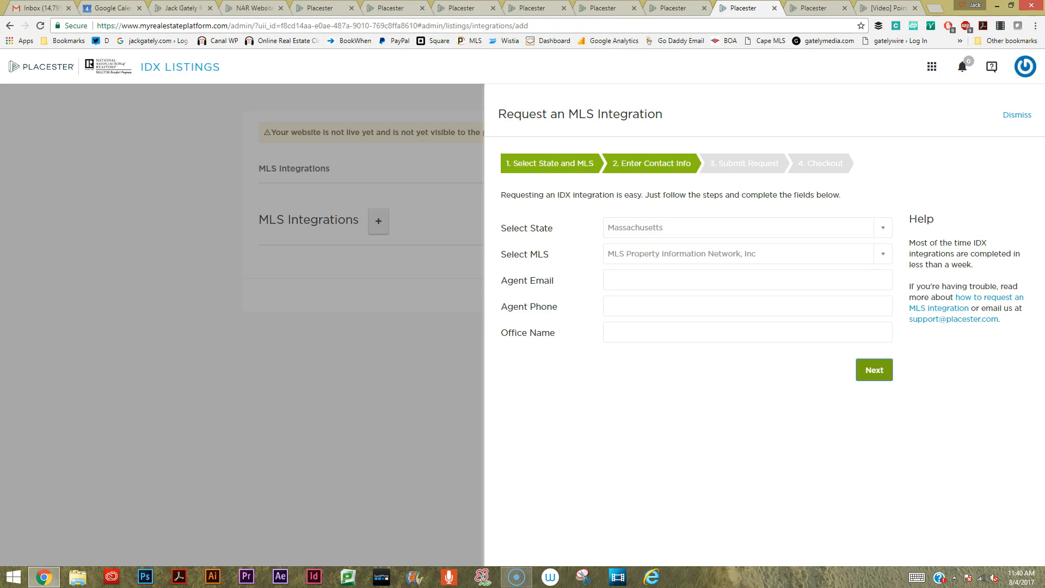
pyautogui.click(875, 370)
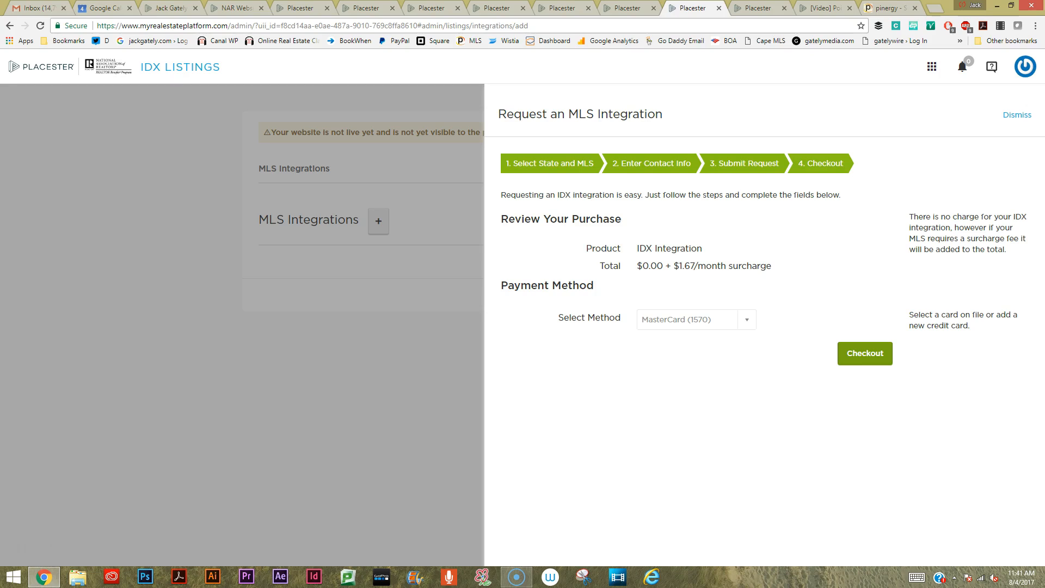
pyautogui.click(865, 353)
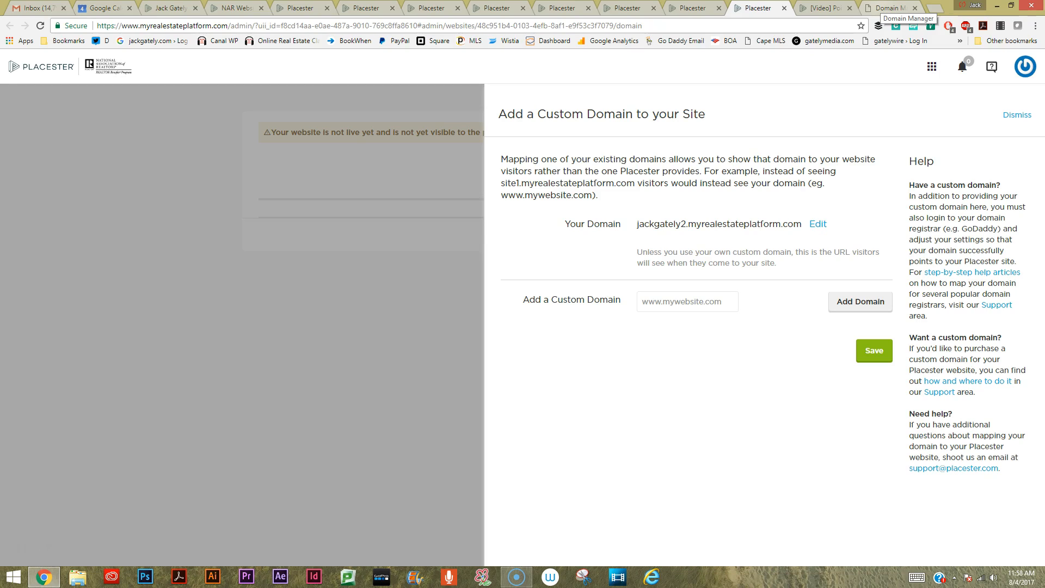
# Switch to GoDaddy's DNS management for BOSTONTECHSWAG.COM, save the nameserver type as Default, and view the Advanced Features and Forwarding sections.
pyautogui.click(890, 8)
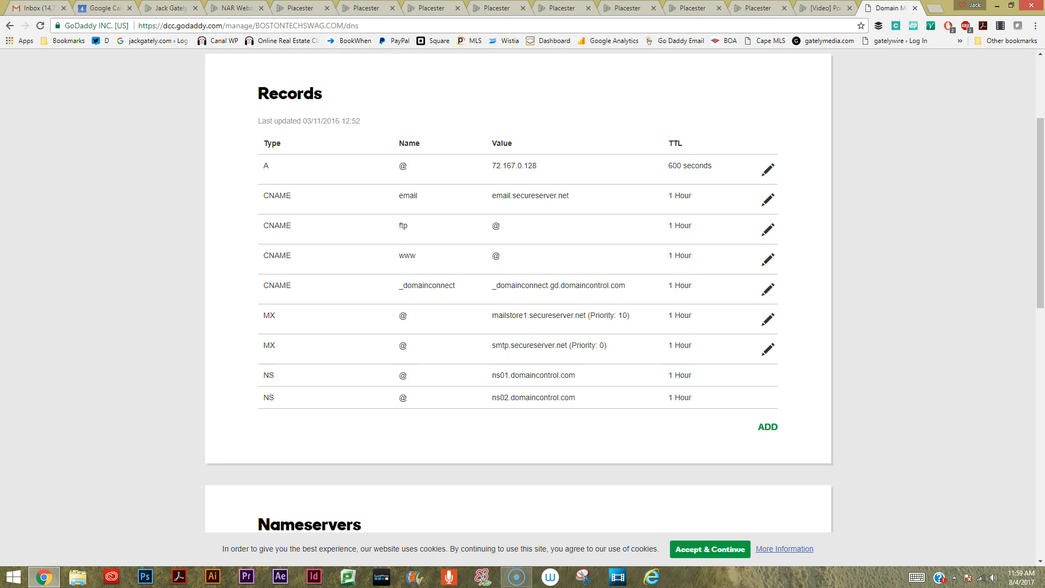
pyautogui.scroll(-5, 517, 294)
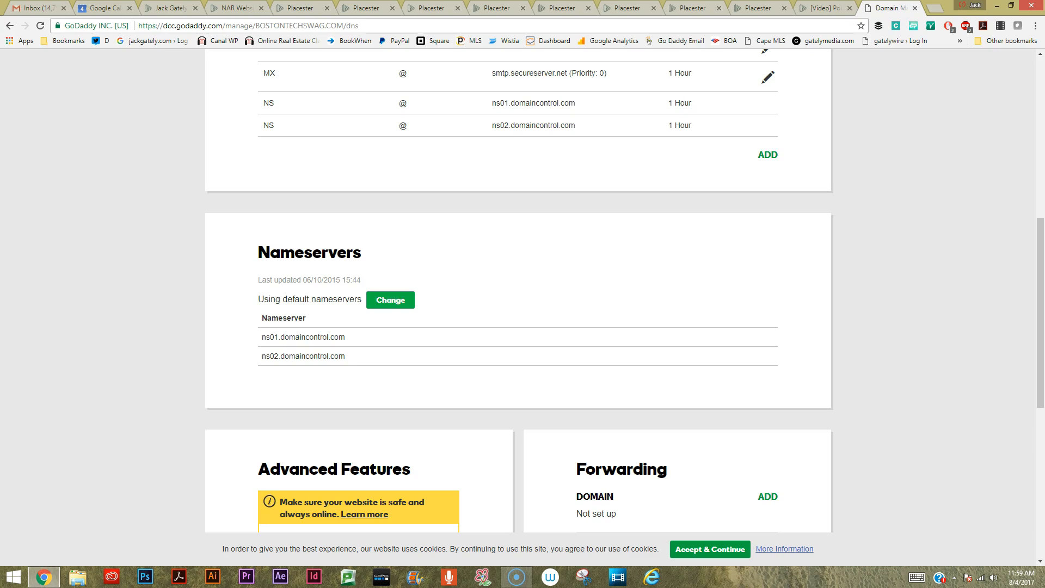
pyautogui.click(391, 300)
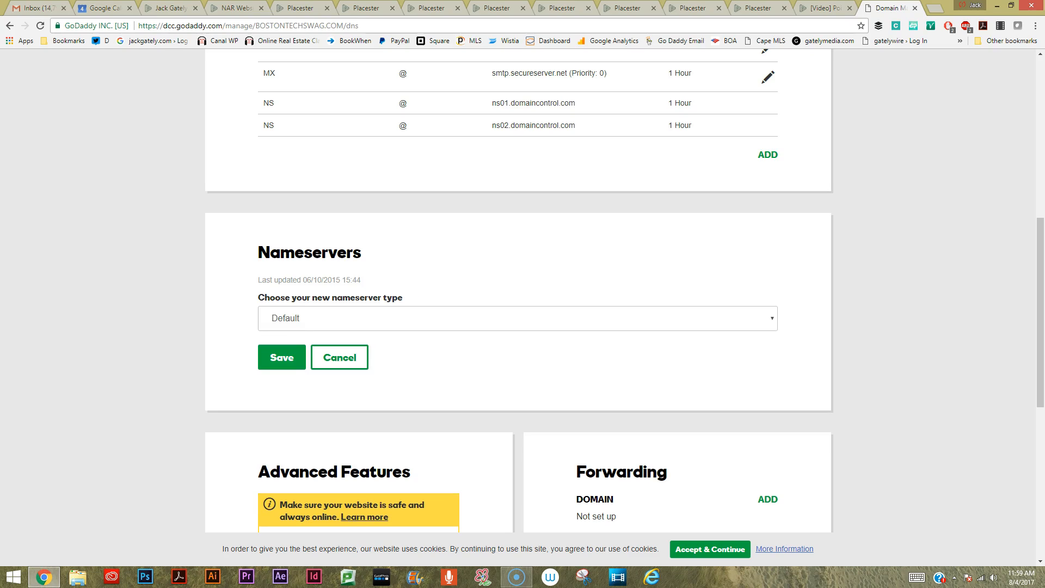
pyautogui.click(282, 358)
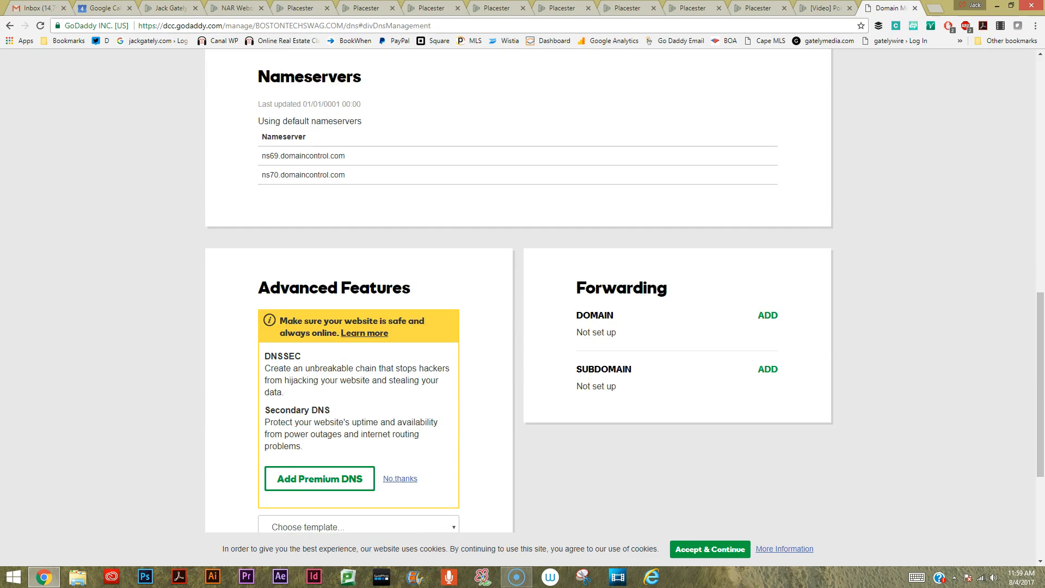
pyautogui.scroll(-2, 519, 291)
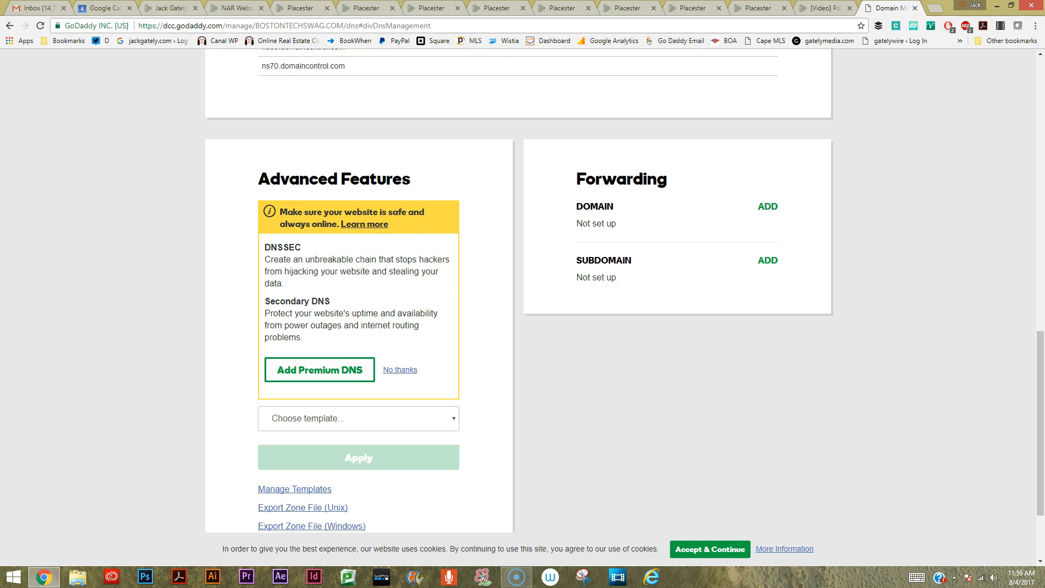
pyautogui.scroll(11, 518, 308)
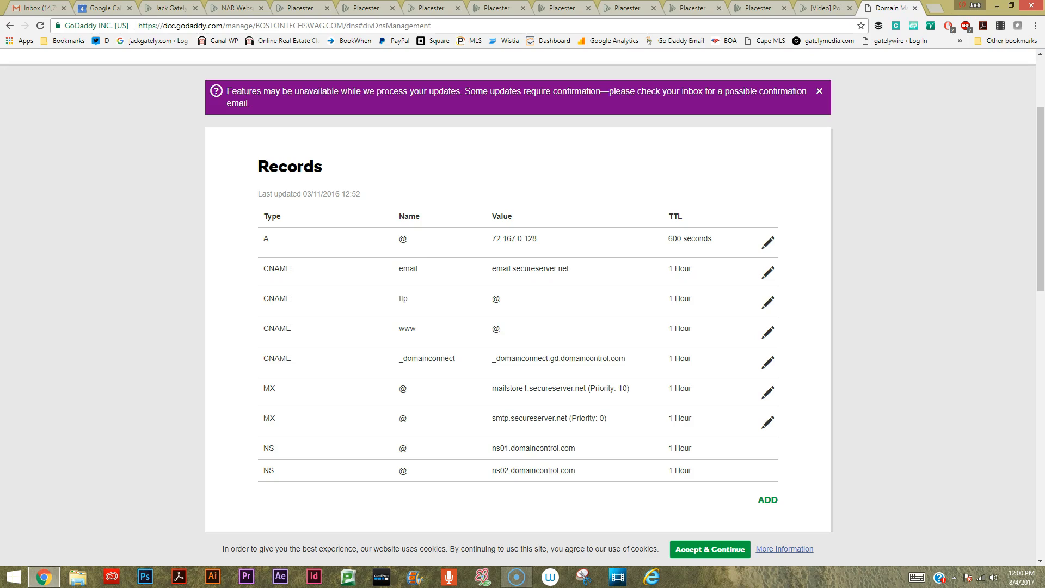
# Try to point the domain's @ A record to 184.169.141.142 with a TTL of 1 Hour.
pyautogui.click(768, 243)
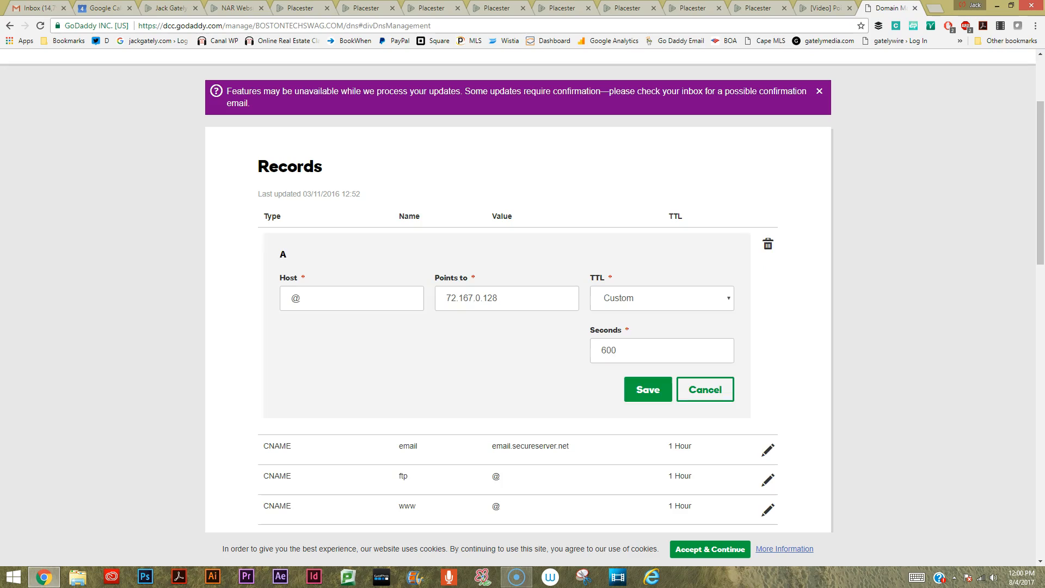
pyautogui.click(499, 298)
pyautogui.press('BackSpace')
pyautogui.press('BackSpace')
pyautogui.press('BackSpace')
pyautogui.press('BackSpace')
pyautogui.press('BackSpace')
pyautogui.press('BackSpace')
pyautogui.press('BackSpace')
pyautogui.press('BackSpace')
pyautogui.press('BackSpace')
pyautogui.press('BackSpace')
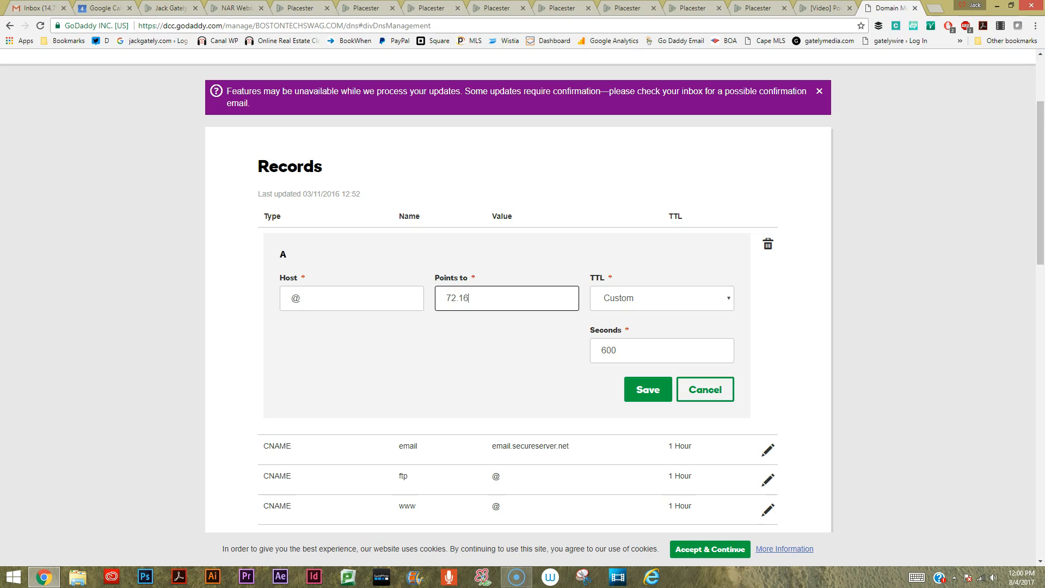
pyautogui.press('BackSpace')
pyautogui.press('BackSpace')
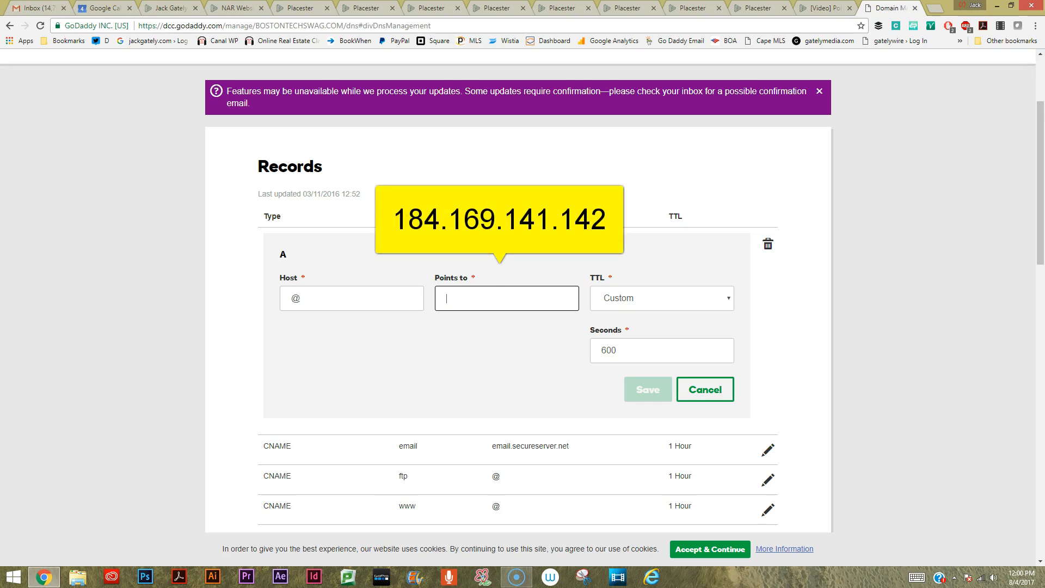
pyautogui.write('18')
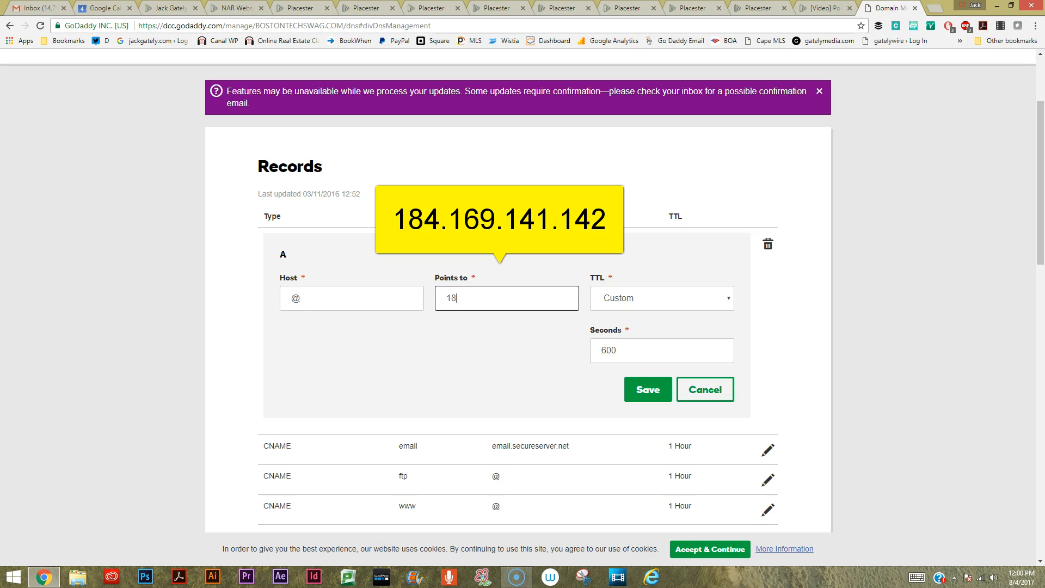
pyautogui.write('4.169.141.142')
pyautogui.click(662, 297)
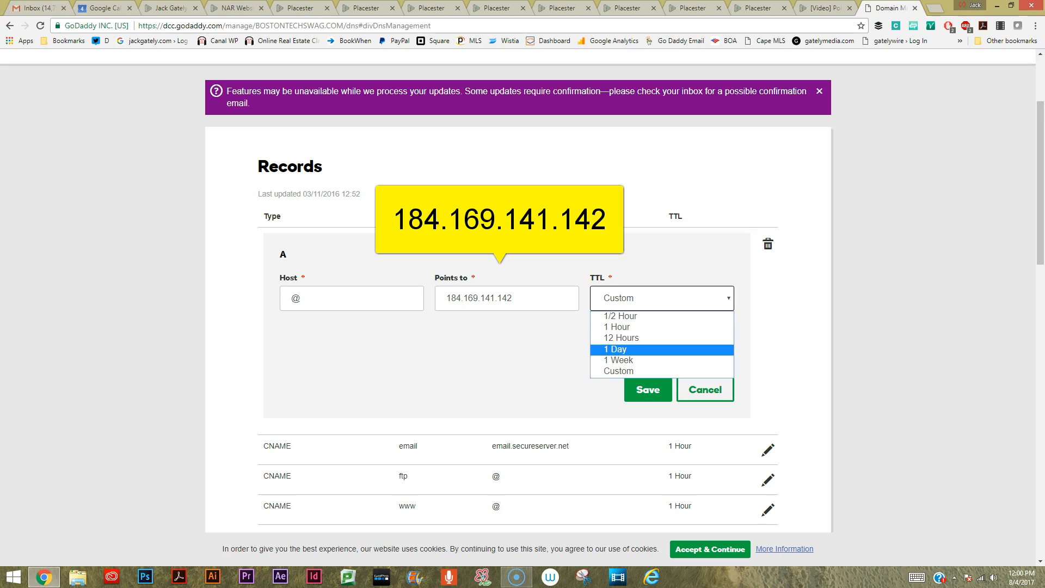
pyautogui.click(620, 327)
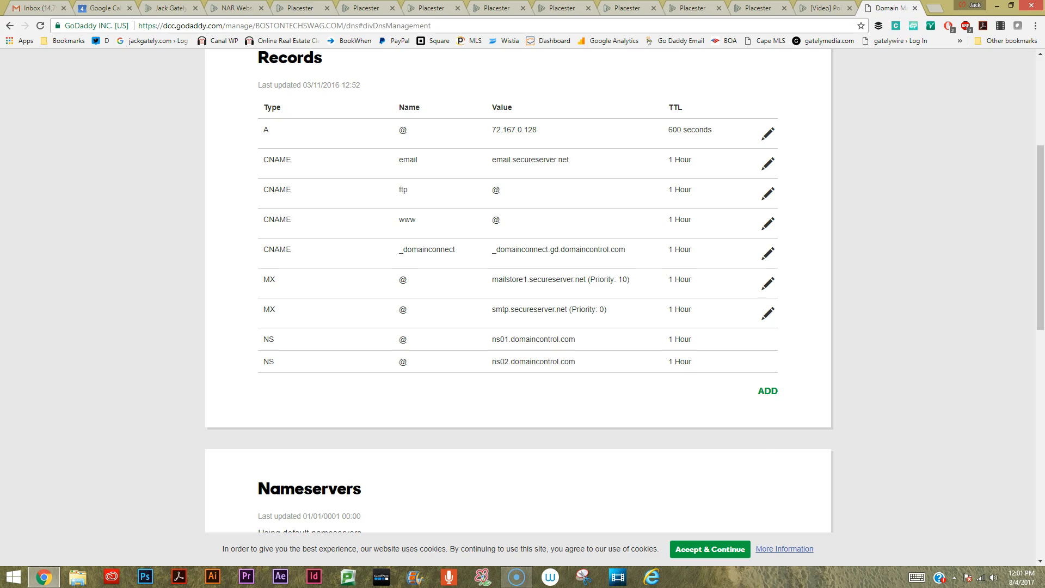
# Edit the www CNAME record and enter dominsmyrealestateplatform.com as the address it points to.
pyautogui.click(768, 223)
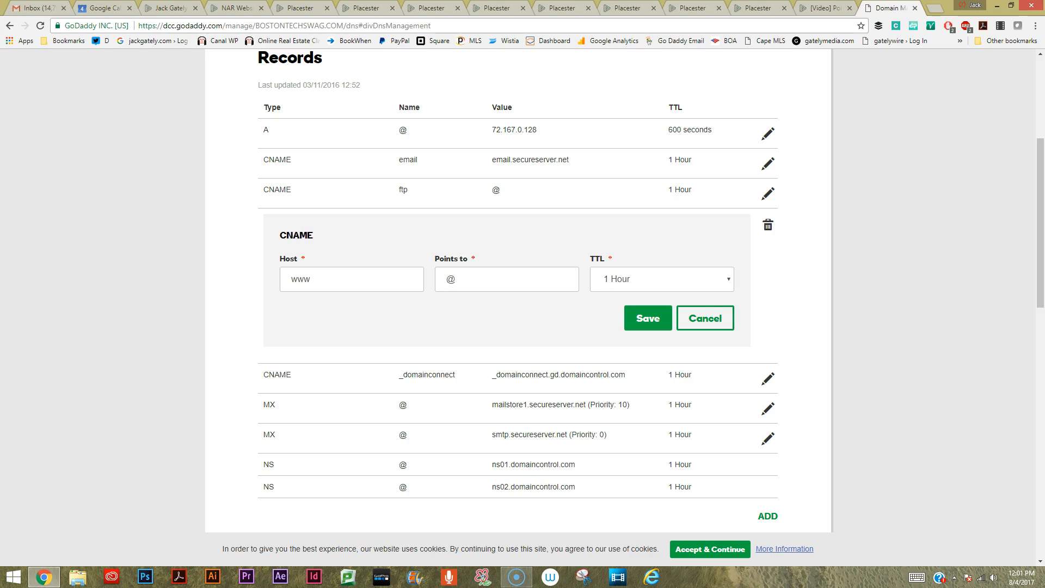
pyautogui.click(506, 279)
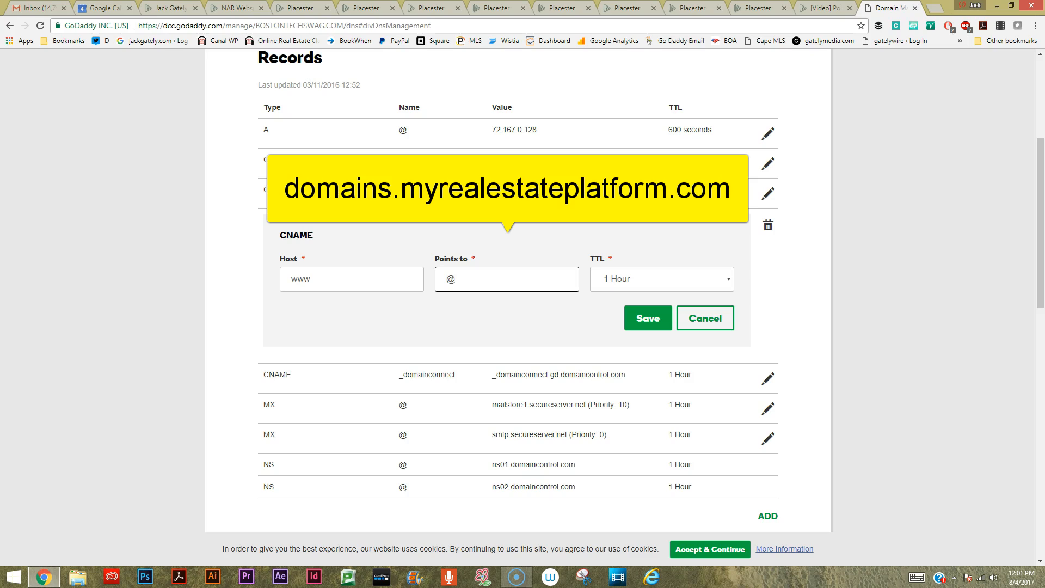
pyautogui.press('BackSpace')
pyautogui.write('dominsmy re')
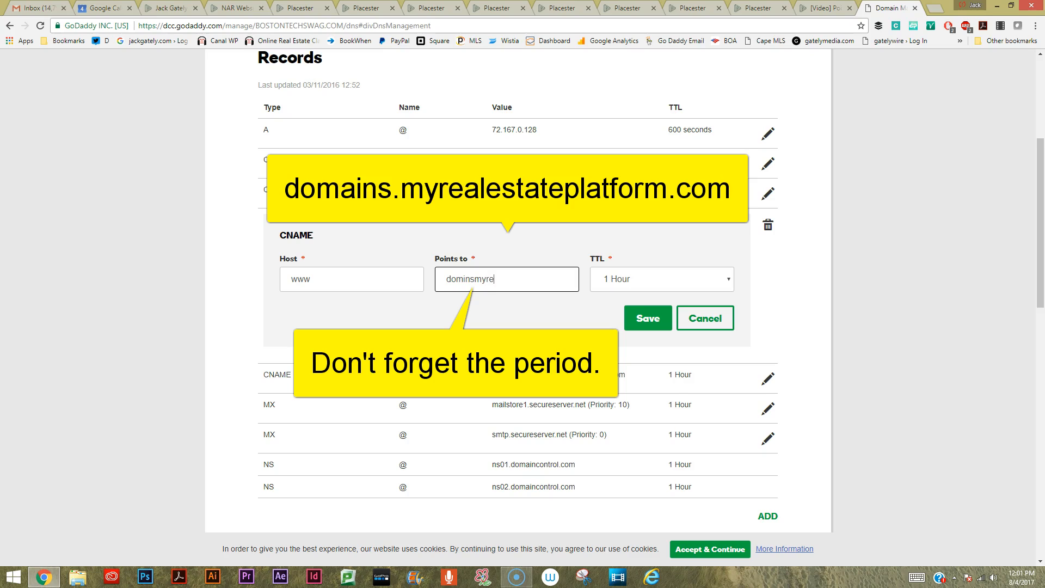
pyautogui.write('alestatepla')
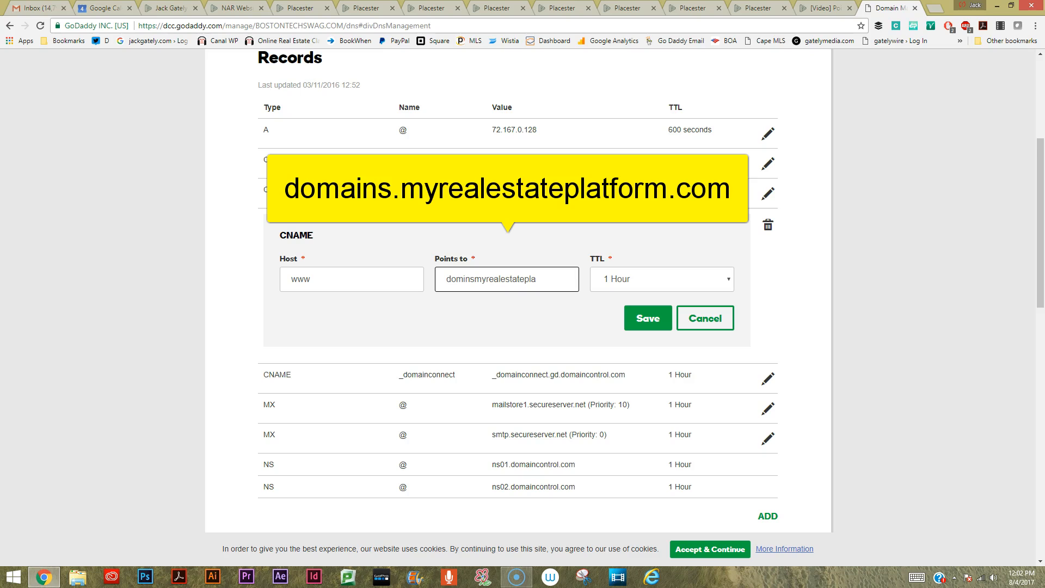
pyautogui.write('tform.com')
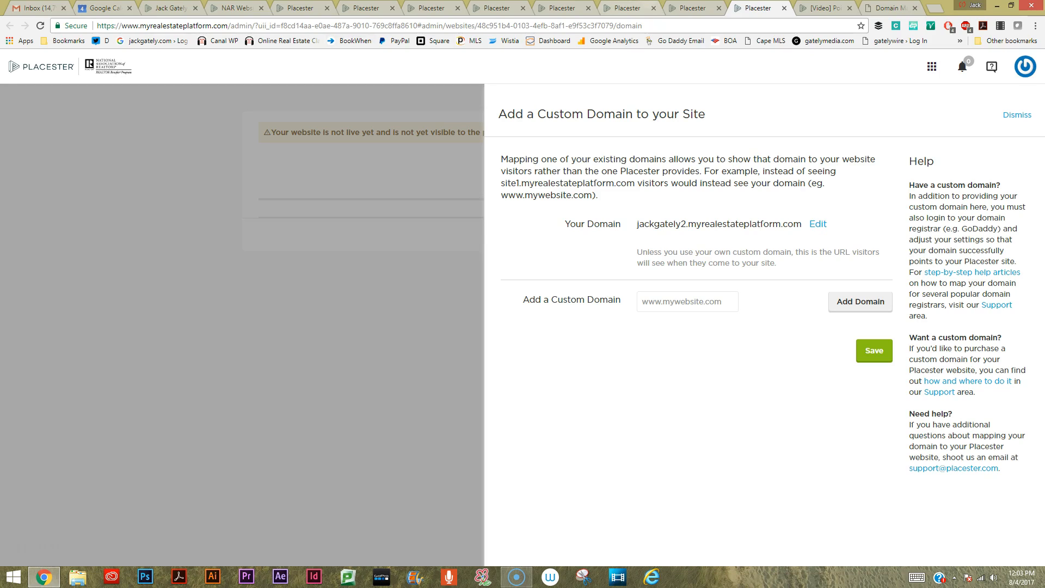
pyautogui.click(690, 7)
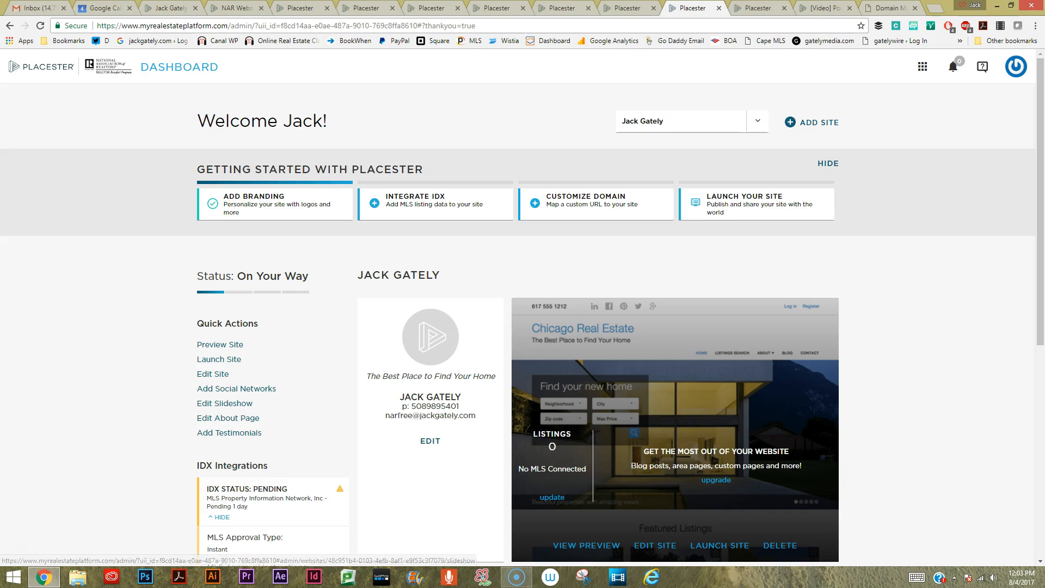
pyautogui.scroll(-2, 539, 546)
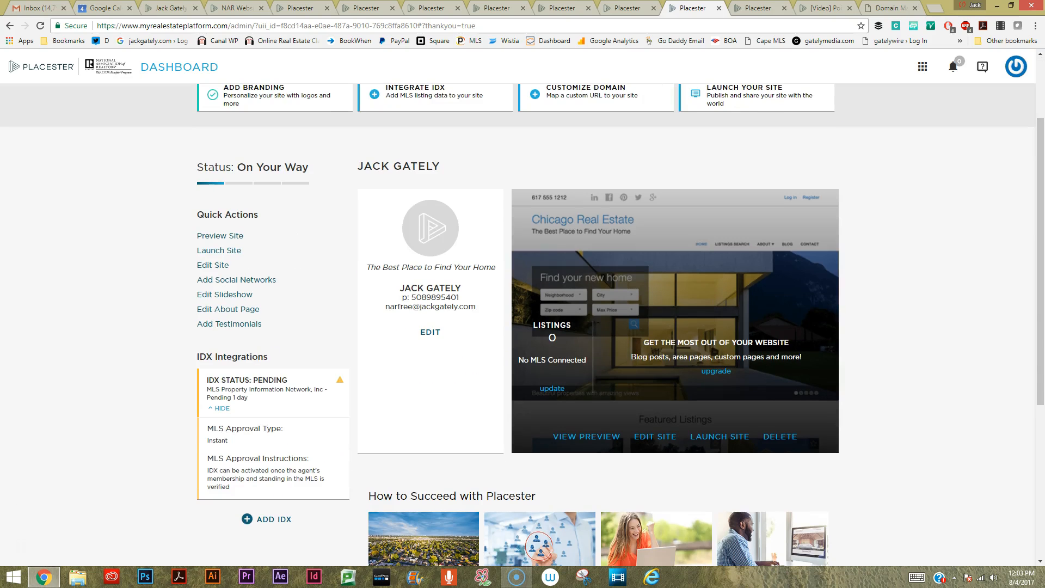
pyautogui.scroll(2, 539, 544)
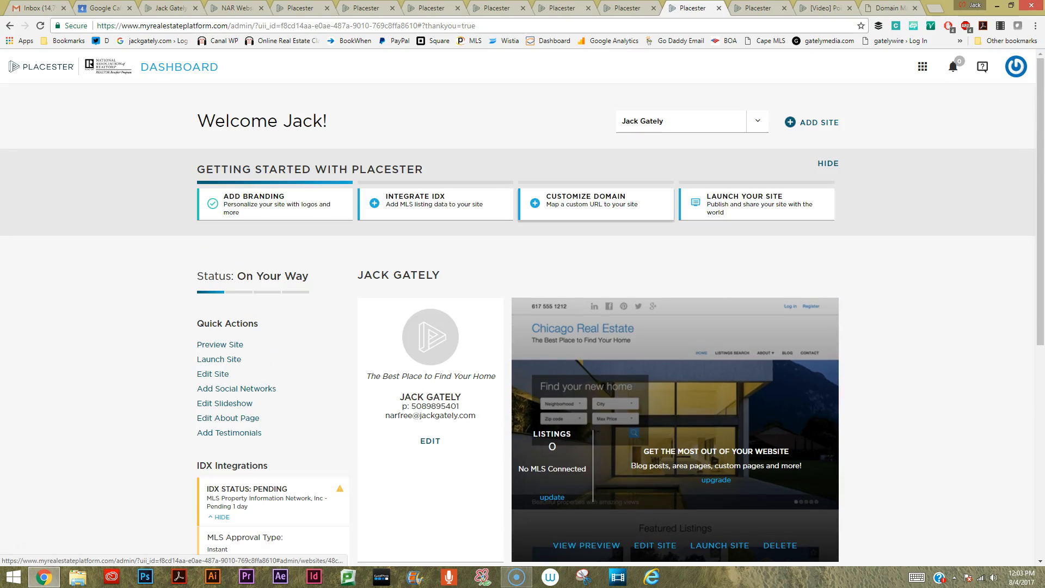
pyautogui.click(758, 8)
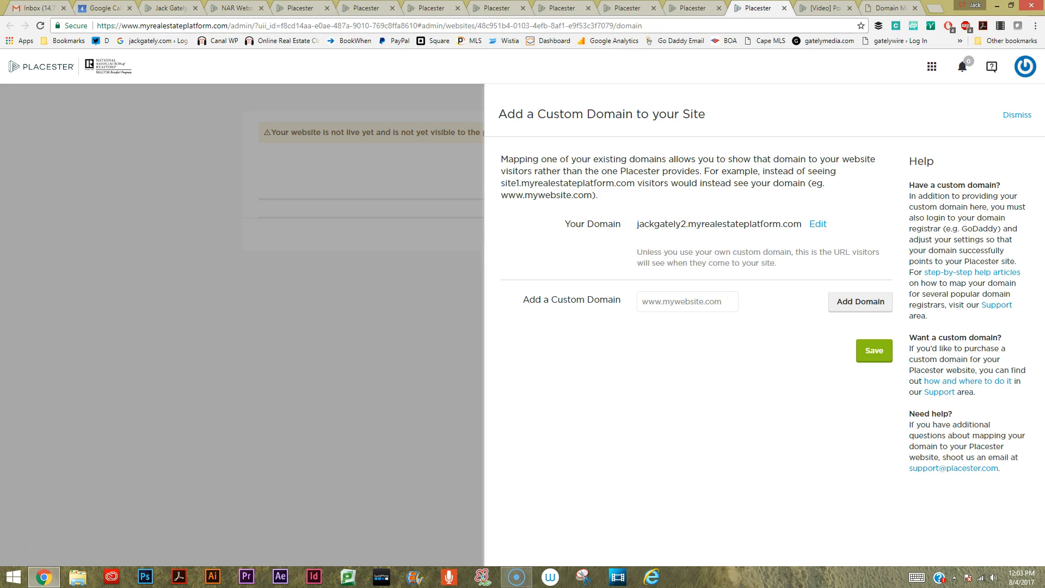
pyautogui.write('ww')
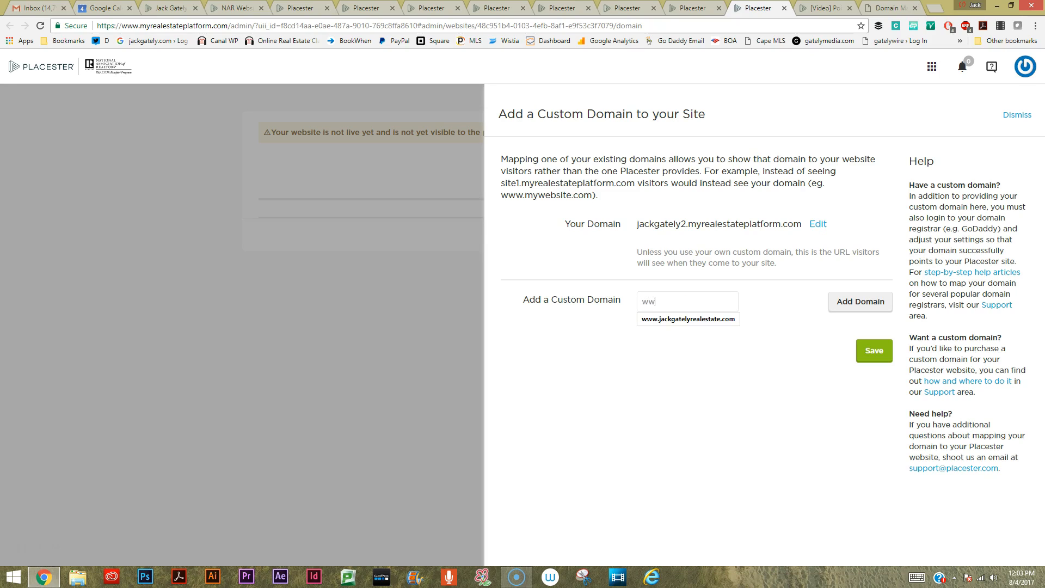
pyautogui.write('w.your')
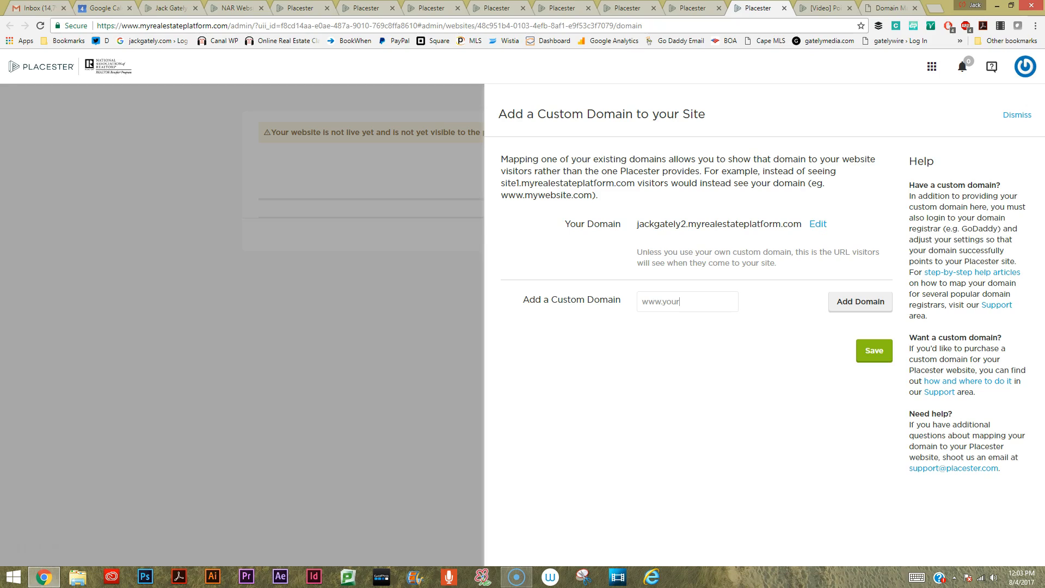
pyautogui.write('name.com')
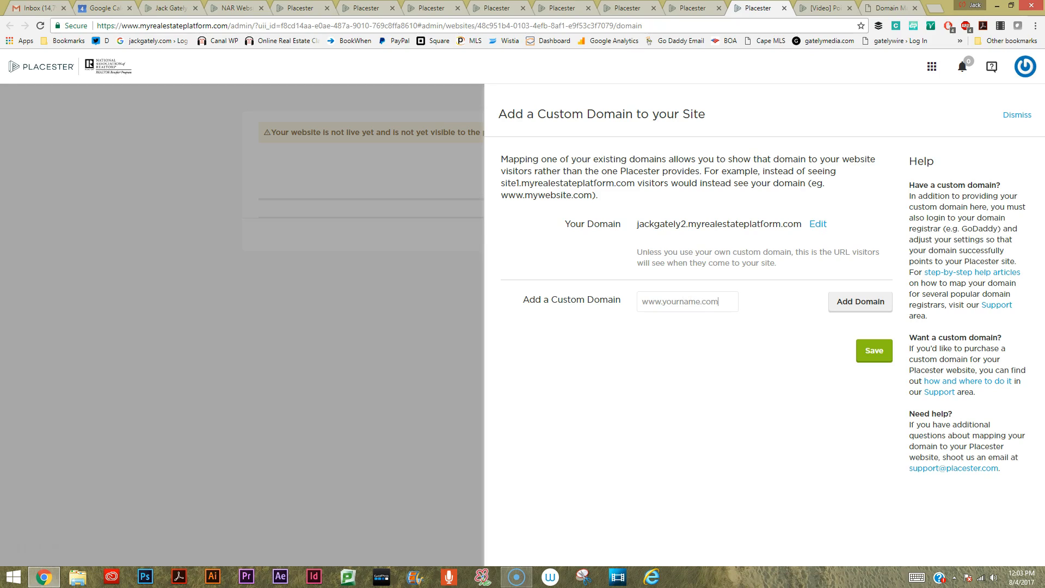